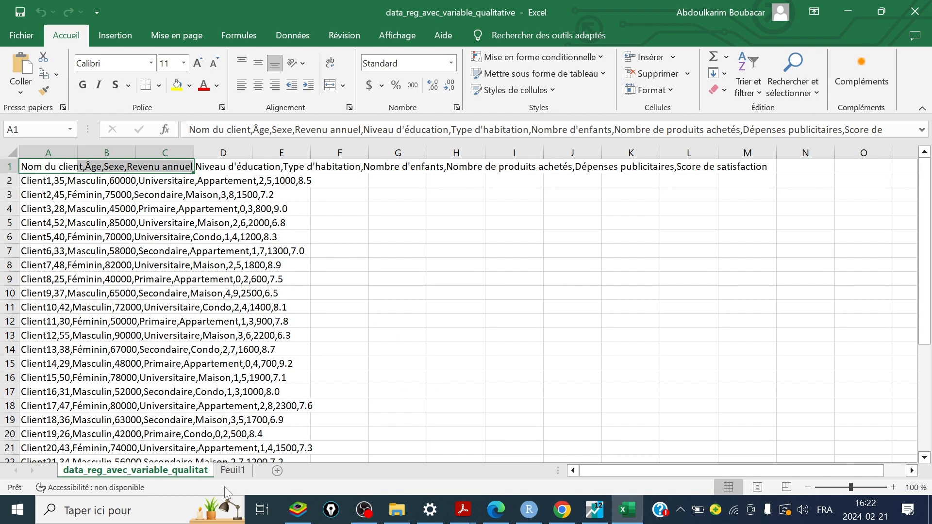
Step: Compare the table split into columns on Feuil1 with the raw comma-separated data on the data_reg_avec_variable_qualitat sheet
click(230, 471)
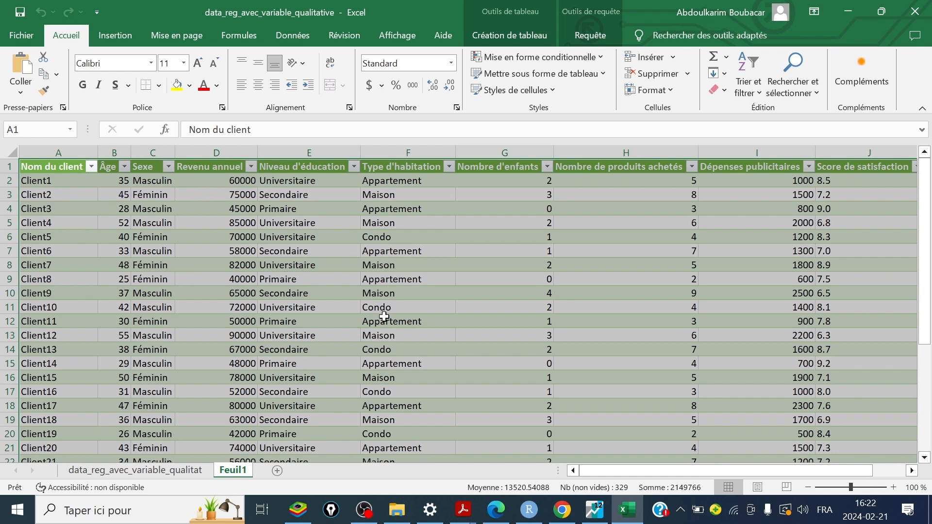
scroll(590, 361, right, 2)
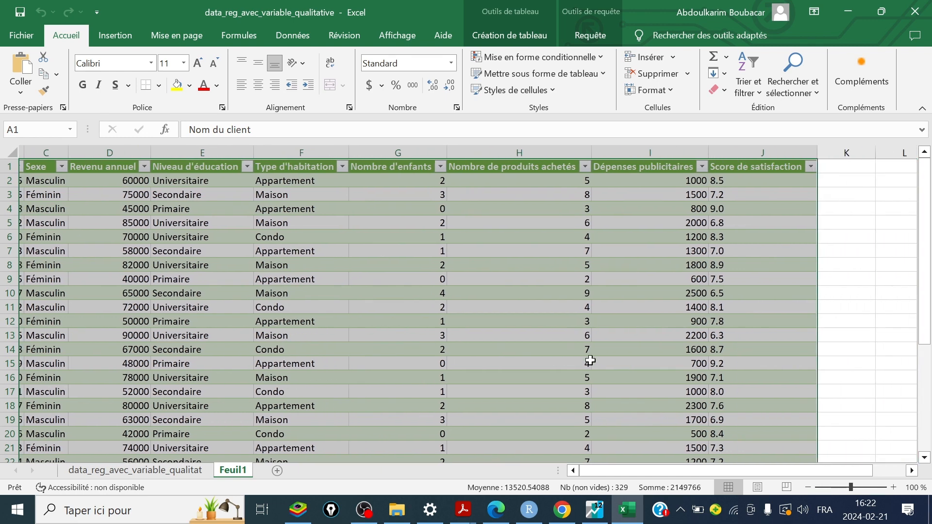
scroll(590, 361, right, 1)
scroll(591, 361, left, 3)
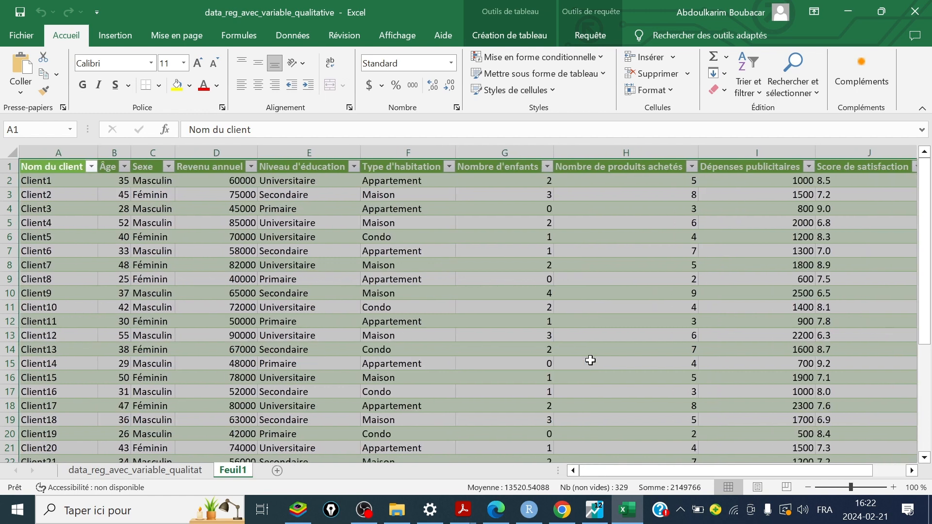
key(ctrl+Page_Up)
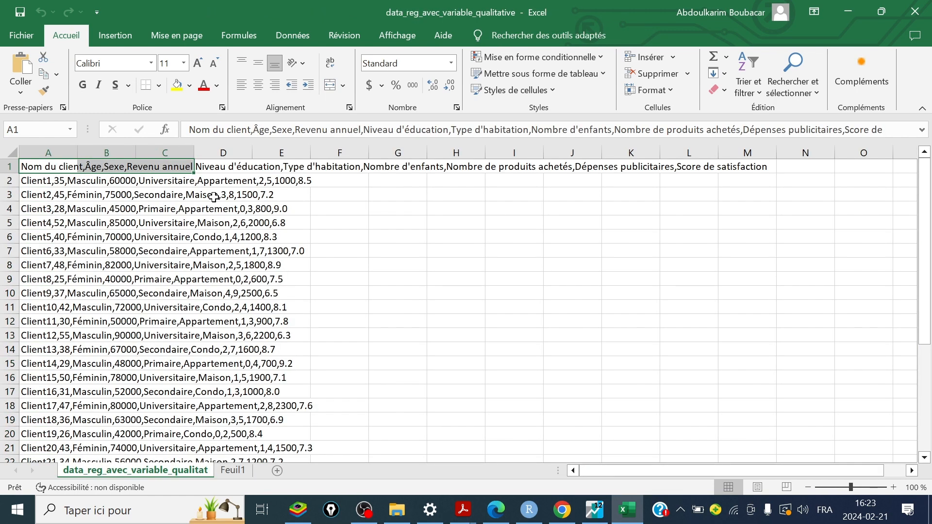
Step: Switch to File Explorer and turn on the display of file name extensions in the cours eviews folder
key(alt+Tab)
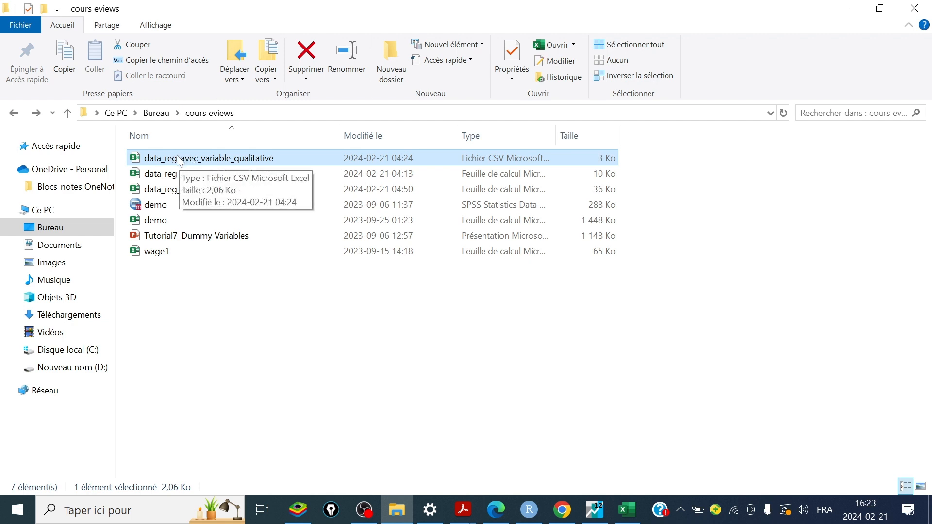
click(165, 159)
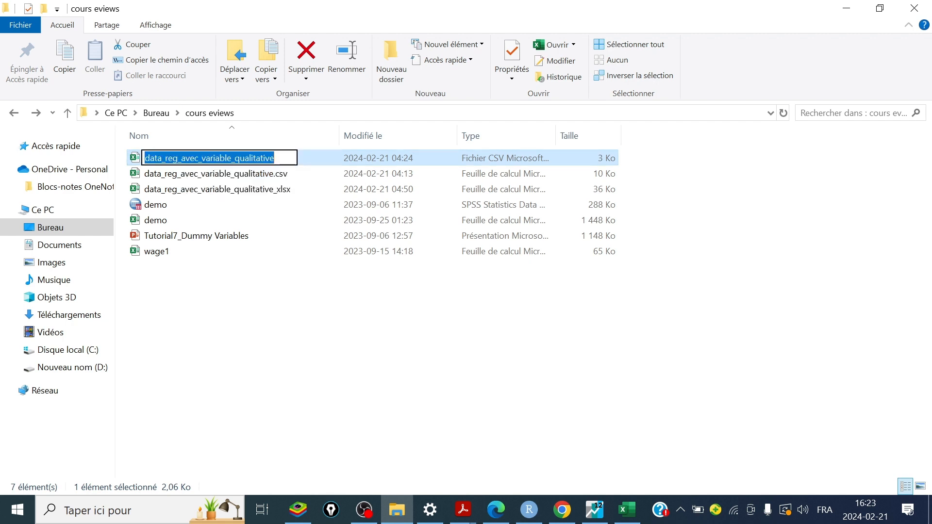
click(300, 155)
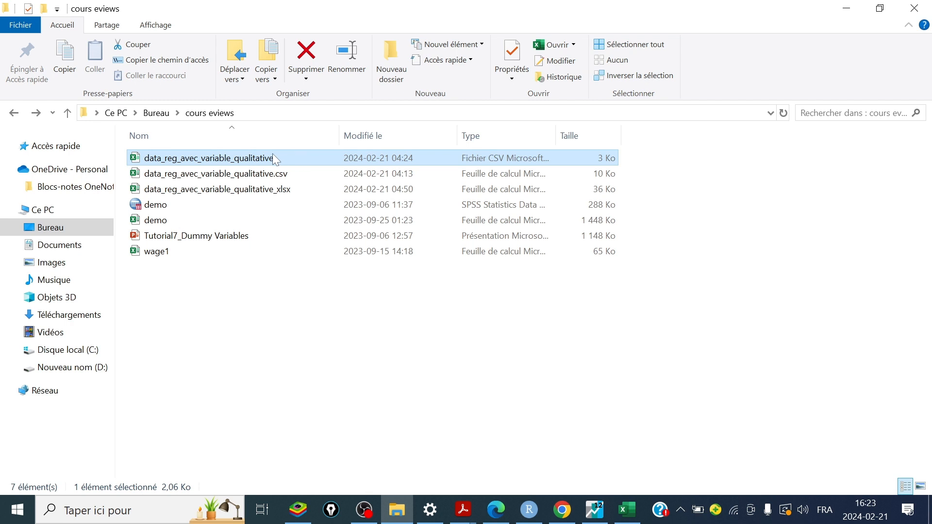
click(156, 27)
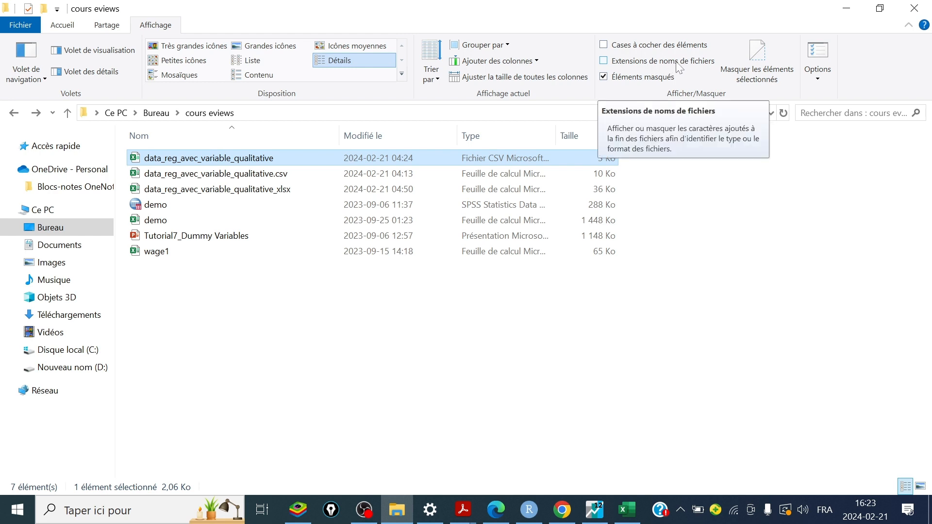
click(617, 63)
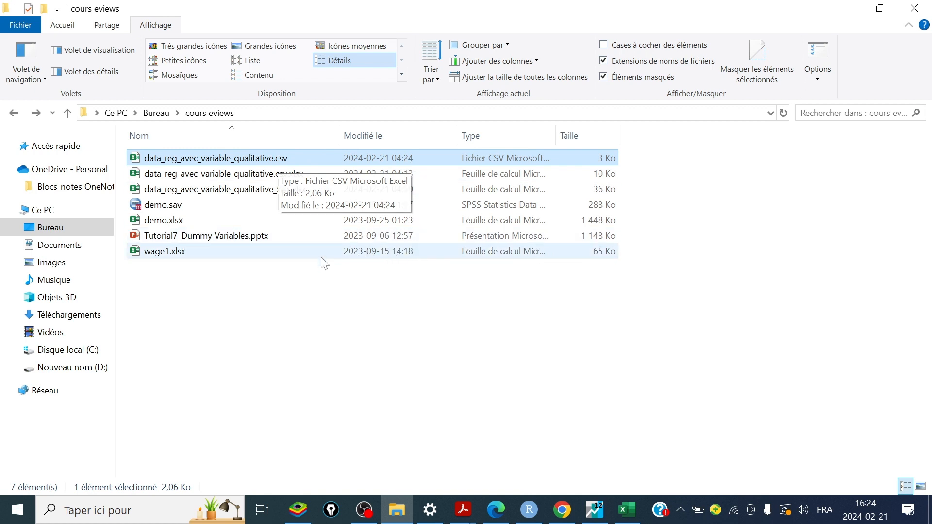
click(323, 326)
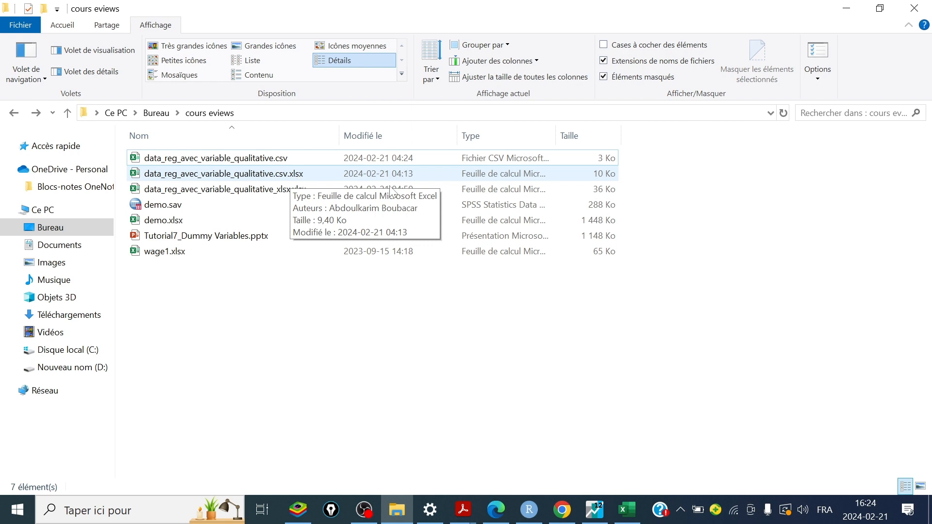
Step: Switch back to Excel and review the Feuil1 table again before returning to the raw CSV sheet
click(626, 509)
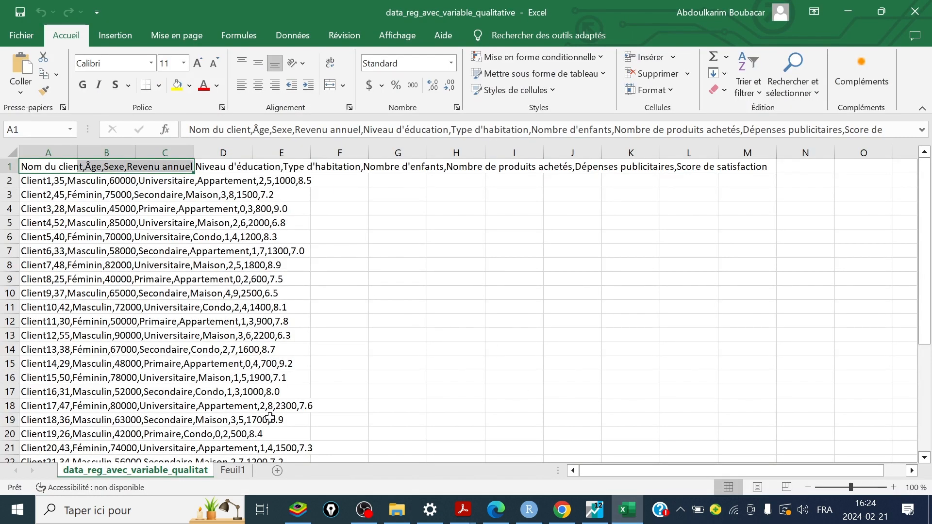
click(235, 472)
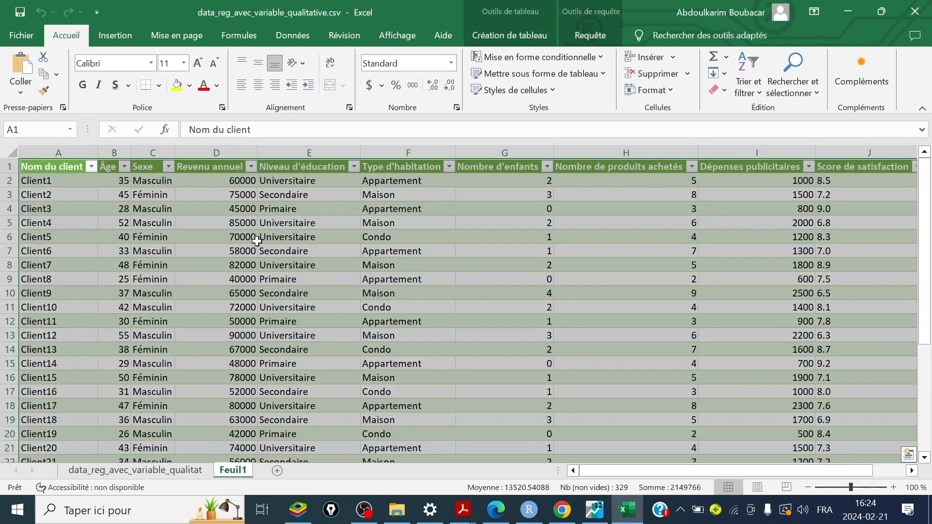
click(140, 471)
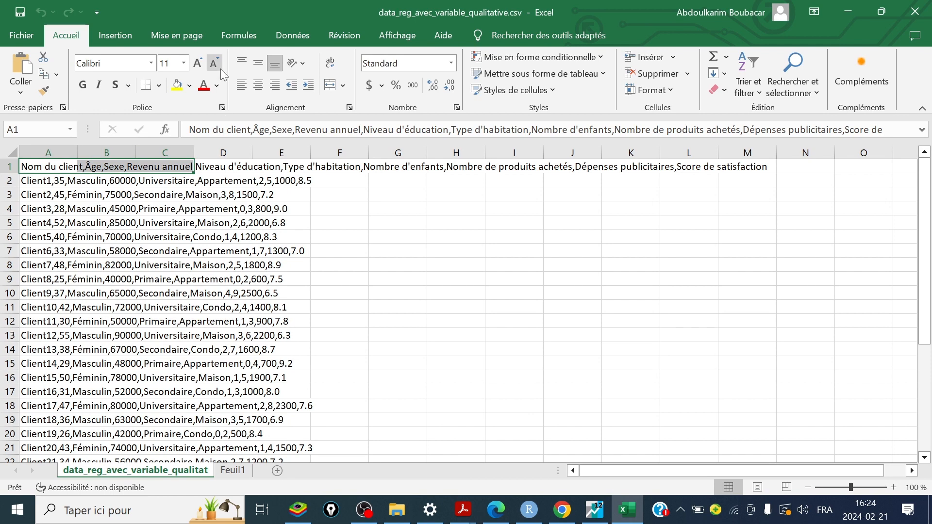
Step: Import data_reg_avec_variable_qualitative.csv through a new CSV file query, load it into a new worksheet and close the queries pane
click(300, 36)
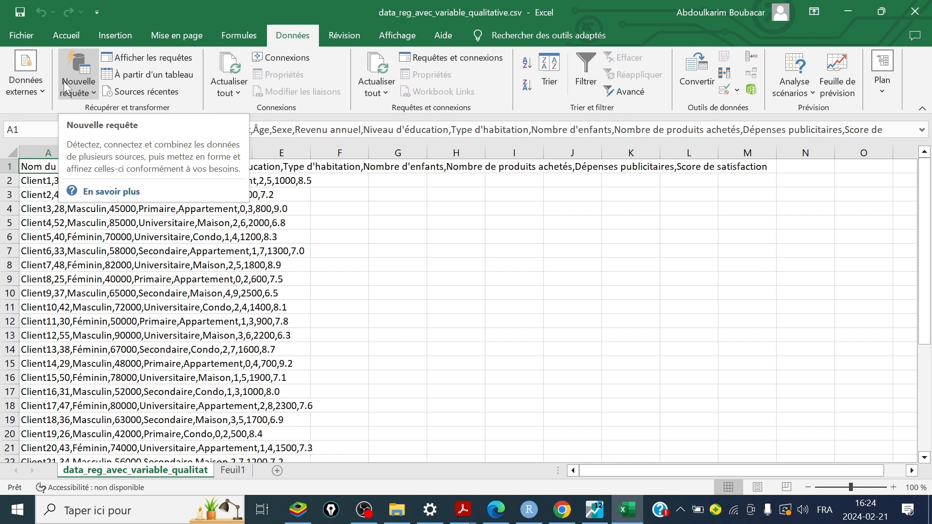
click(92, 93)
mouse_move(93, 121)
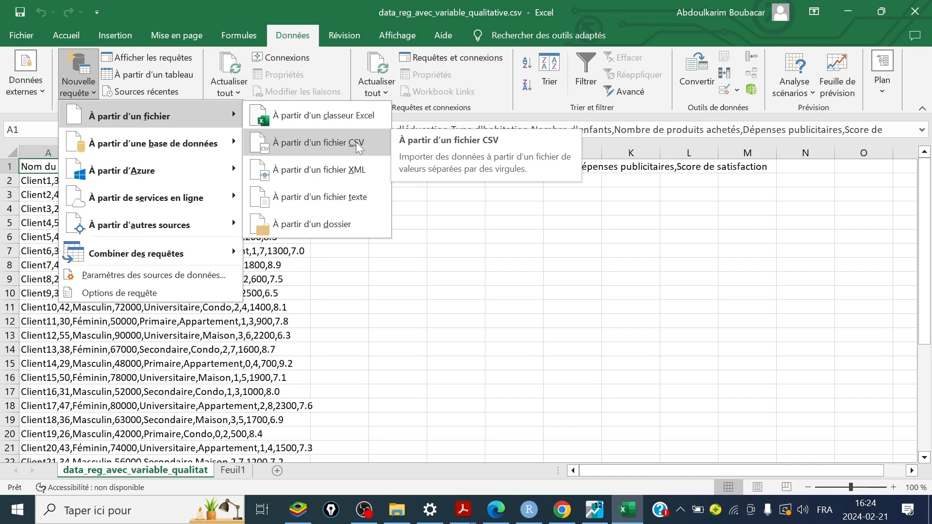
click(297, 142)
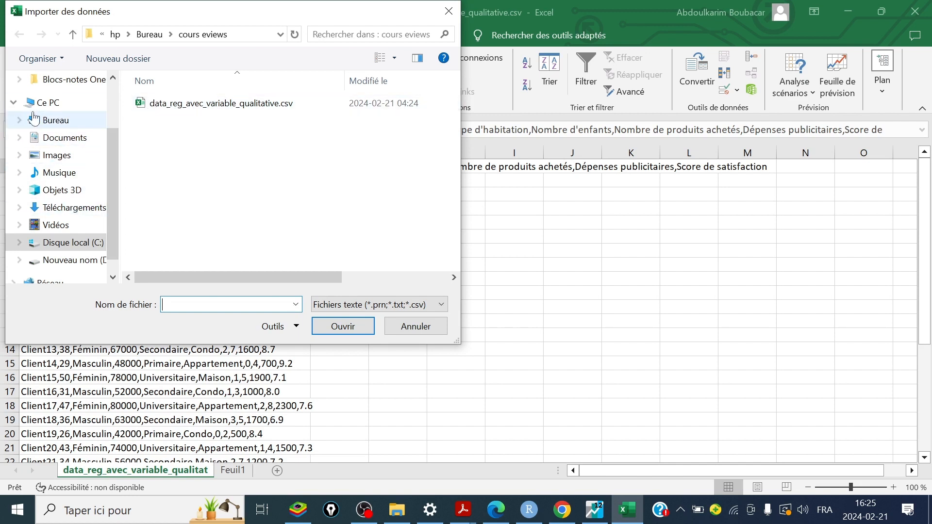
click(192, 112)
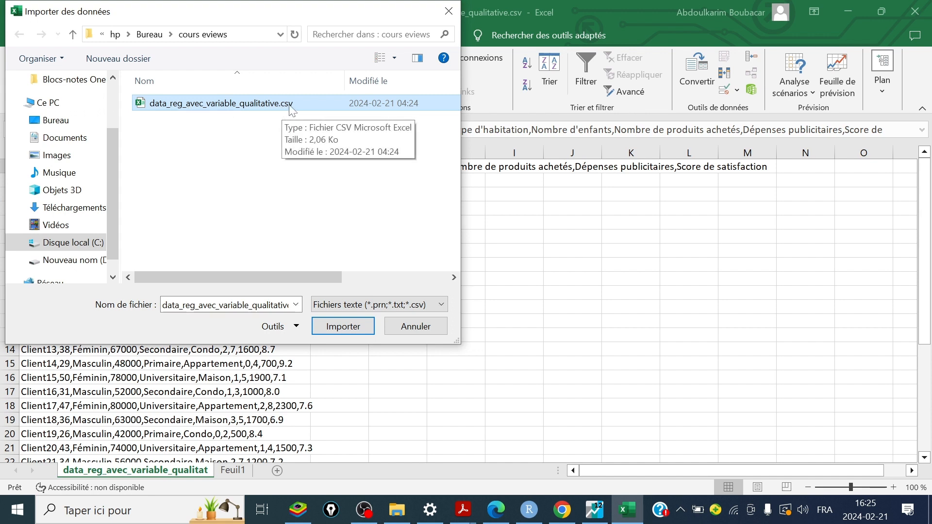
click(342, 326)
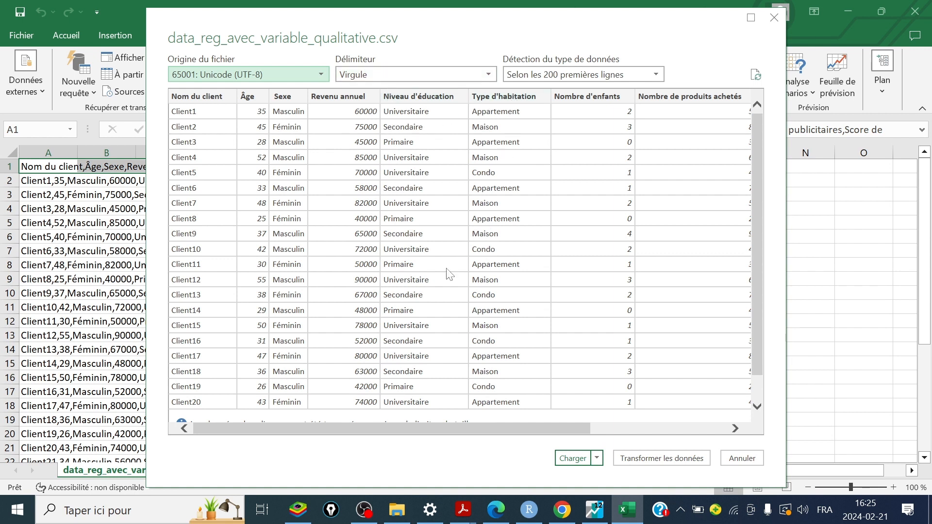
click(573, 459)
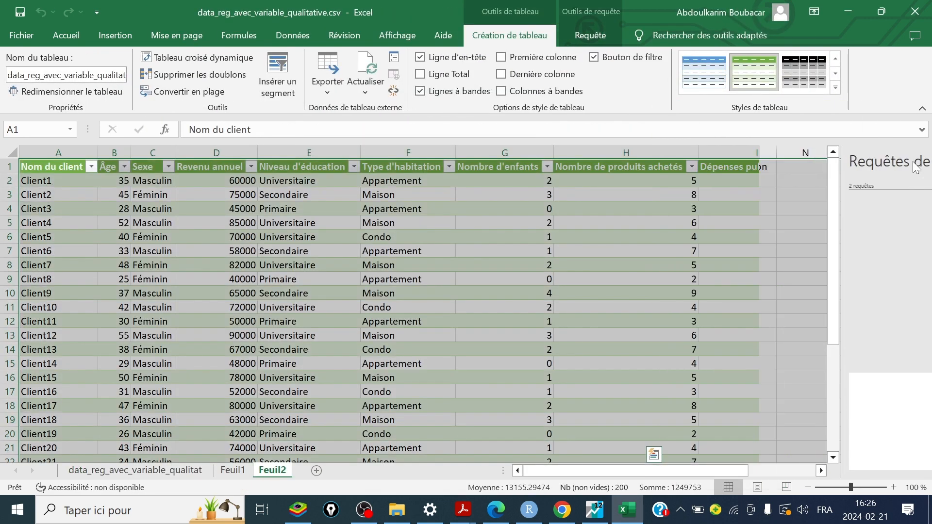
click(916, 167)
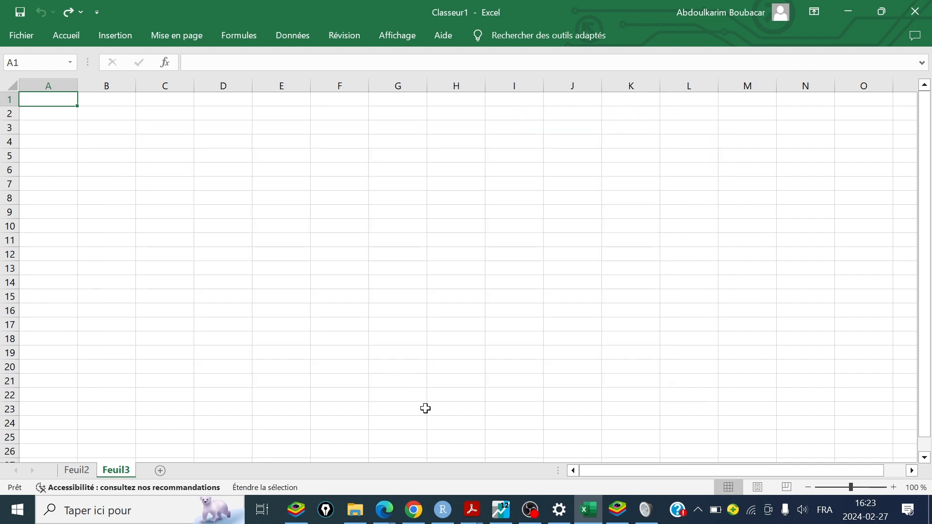
Step: Copy the entire mtcars console output from RStudio and paste it into the empty Feuil3 sheet in Excel, starting at A1
click(442, 510)
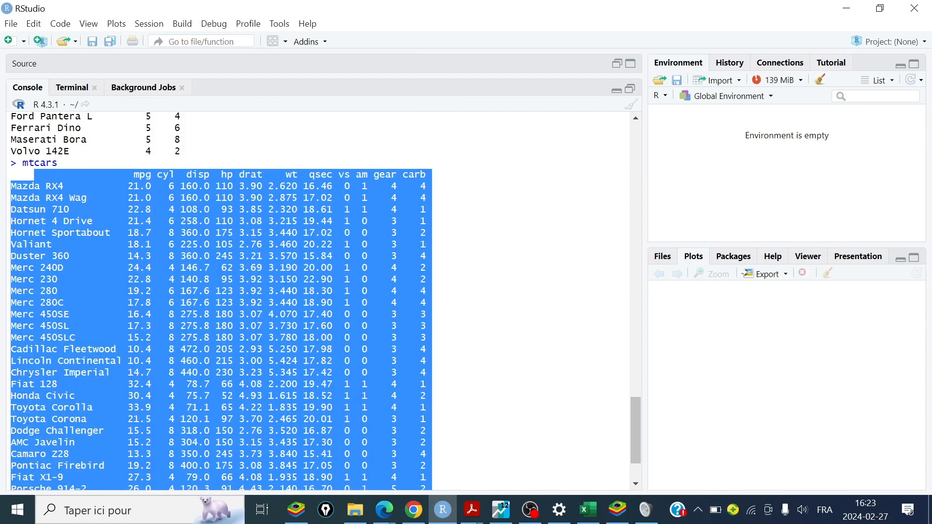
key(Escape)
drag(16, 174, 345, 489)
key(Escape)
key(ctrl+a)
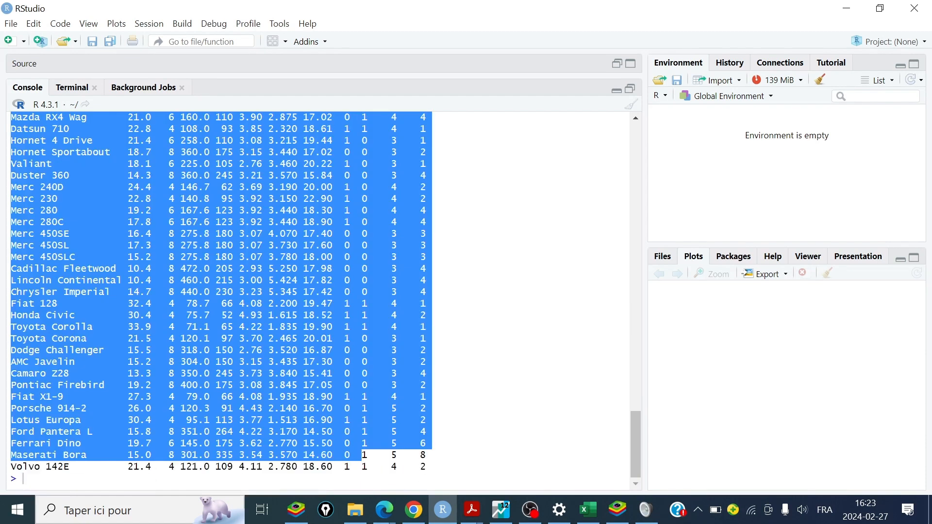
right_click(310, 361)
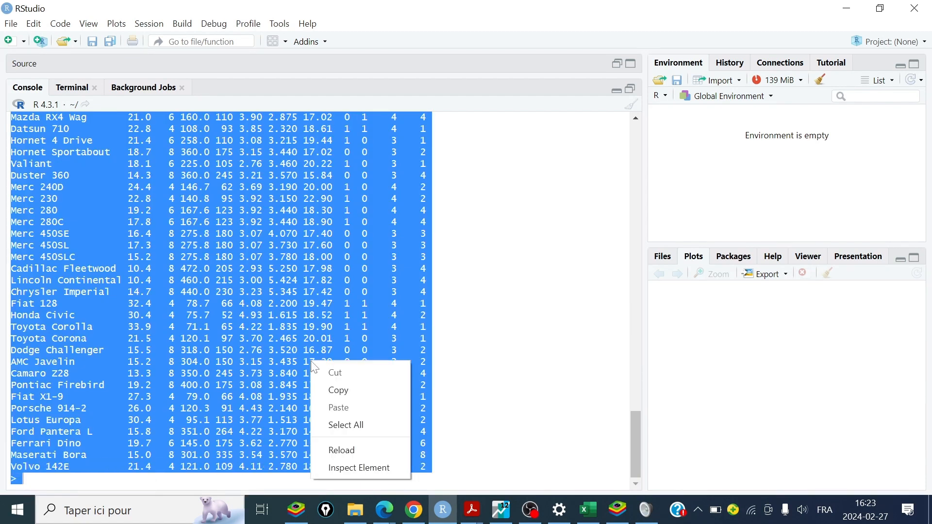
click(335, 389)
click(588, 510)
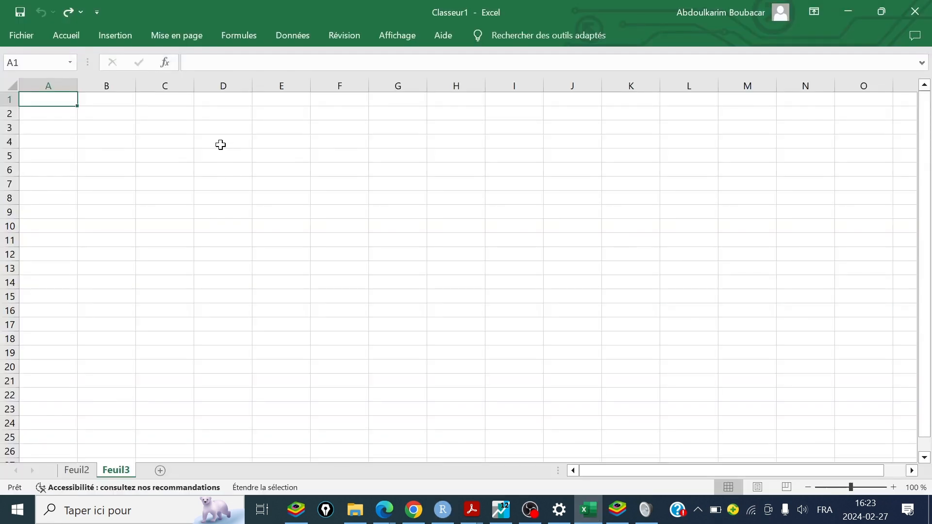
key(ctrl+v)
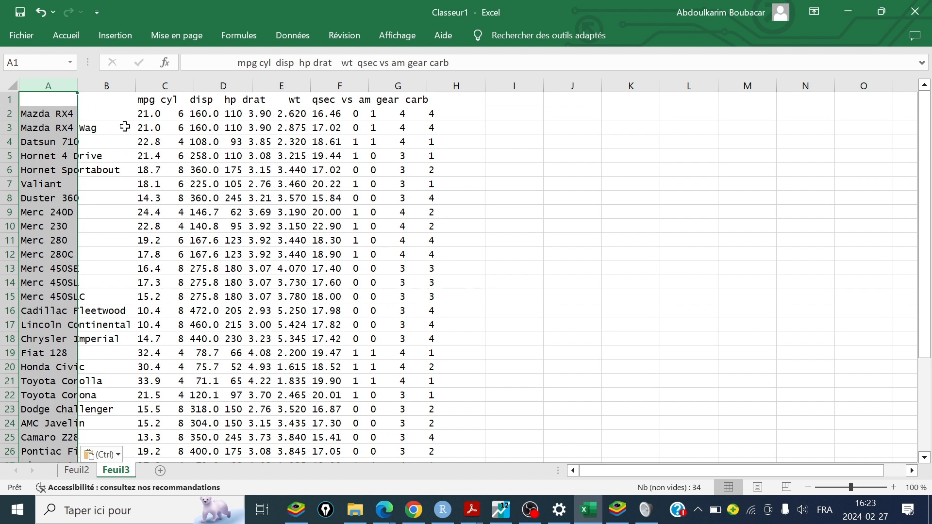
Step: Check whether columns B to F and the header cells around mpg, cyl and disp actually hold any pasted data
click(123, 86)
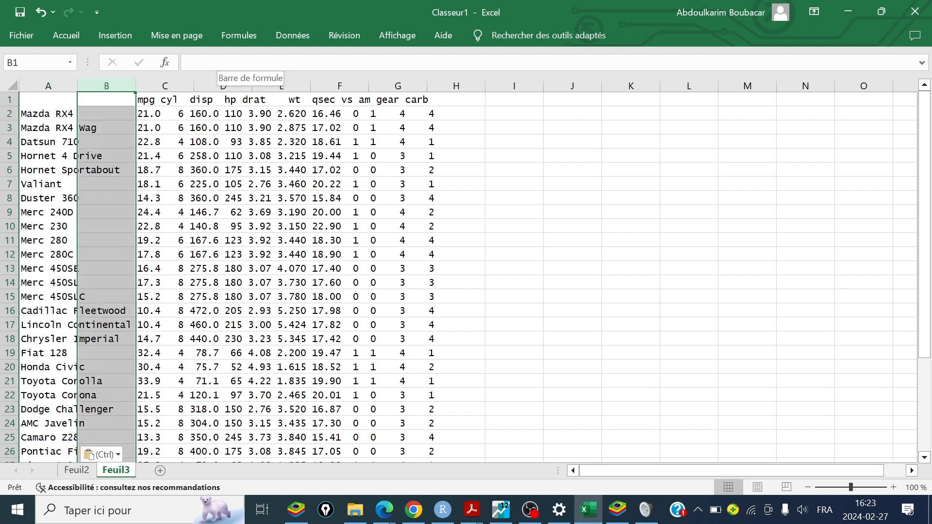
click(154, 85)
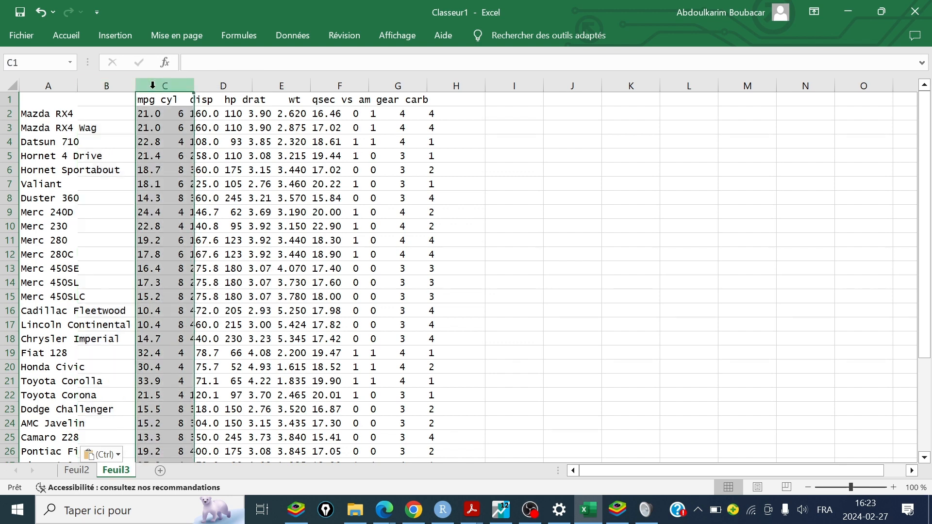
click(224, 82)
click(277, 82)
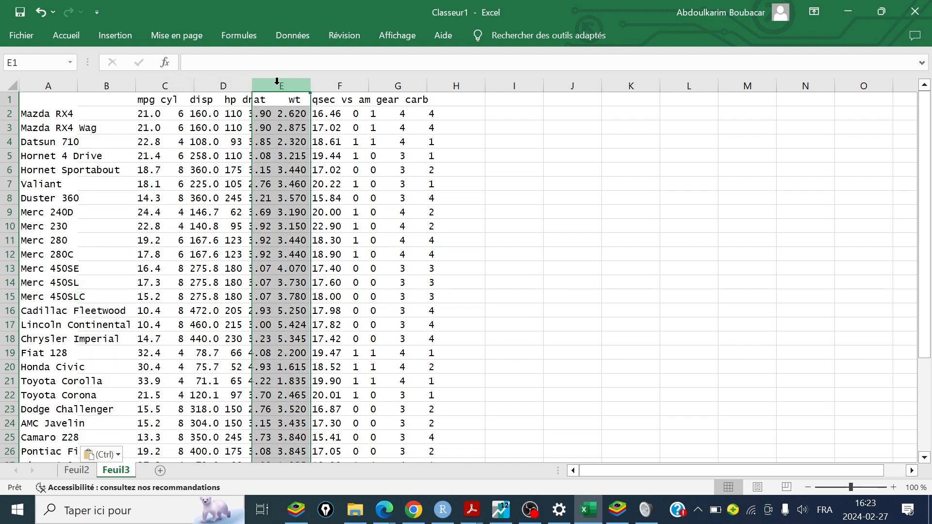
click(335, 83)
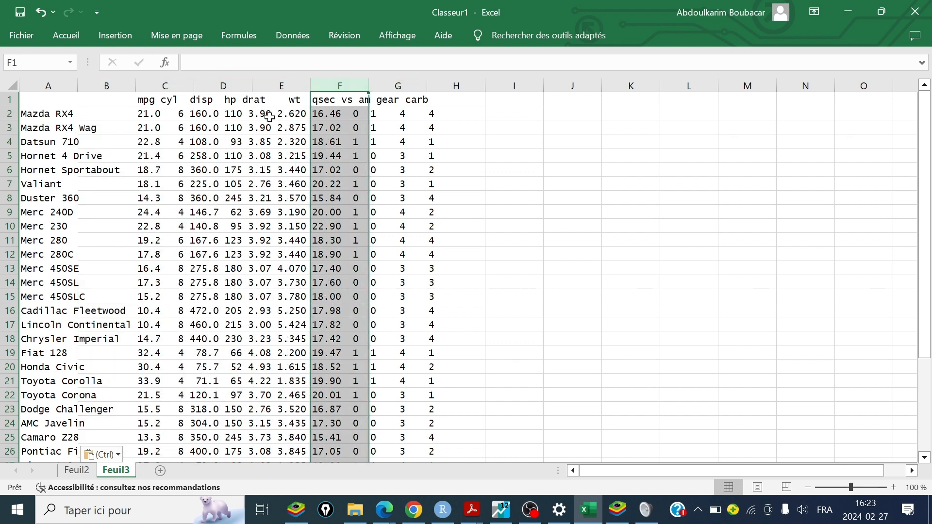
click(155, 87)
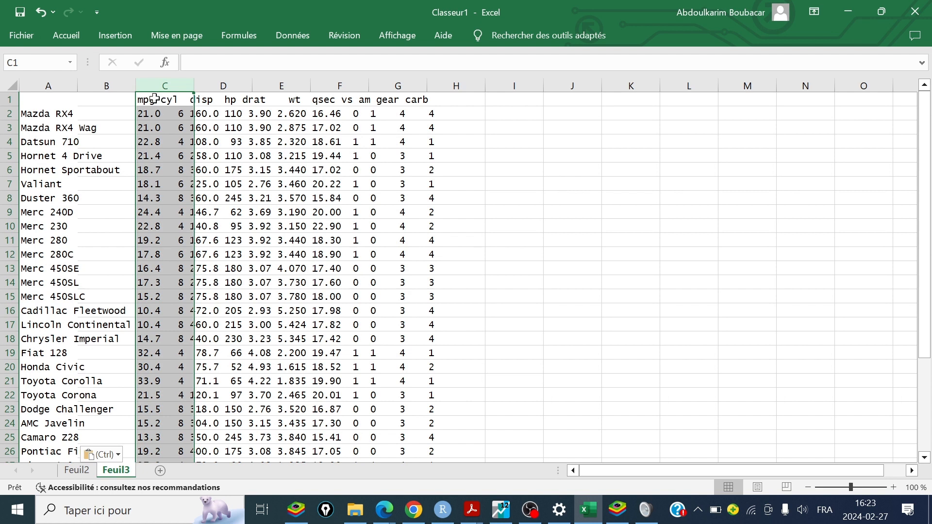
click(148, 102)
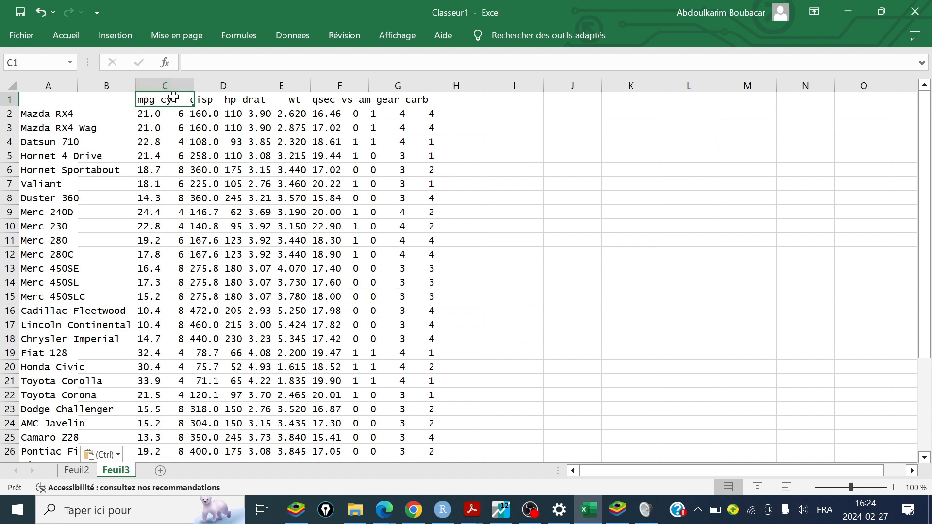
click(210, 103)
click(158, 97)
Step: Inspect column A and the full contents of cells A1 and A2 to see where the pasted data is stored
click(48, 86)
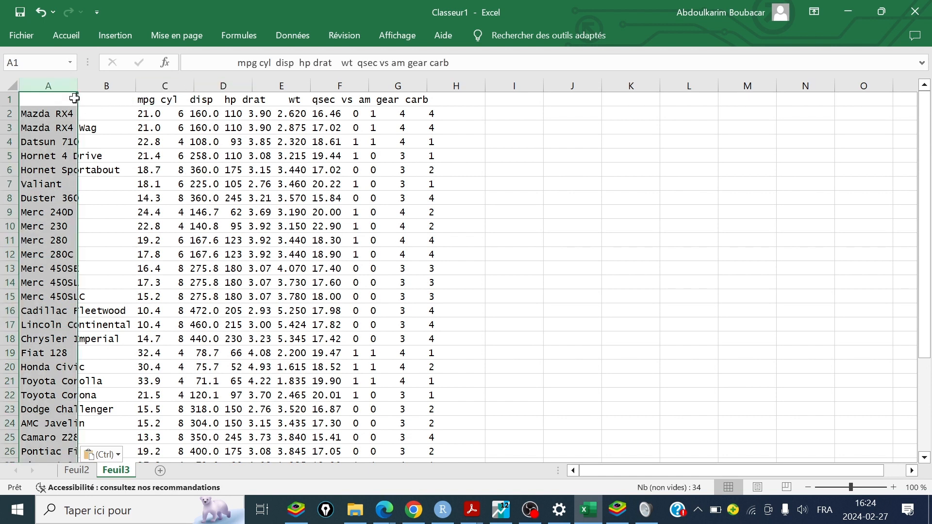
click(46, 111)
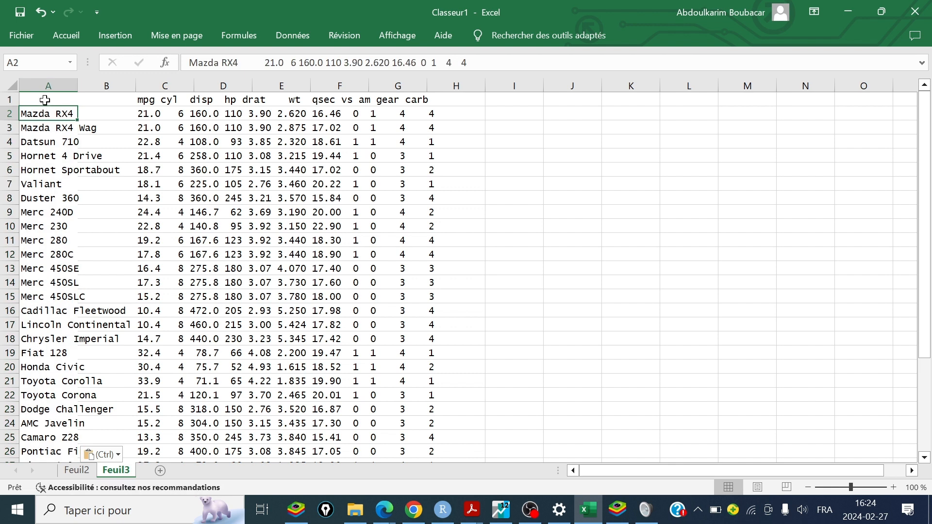
click(45, 98)
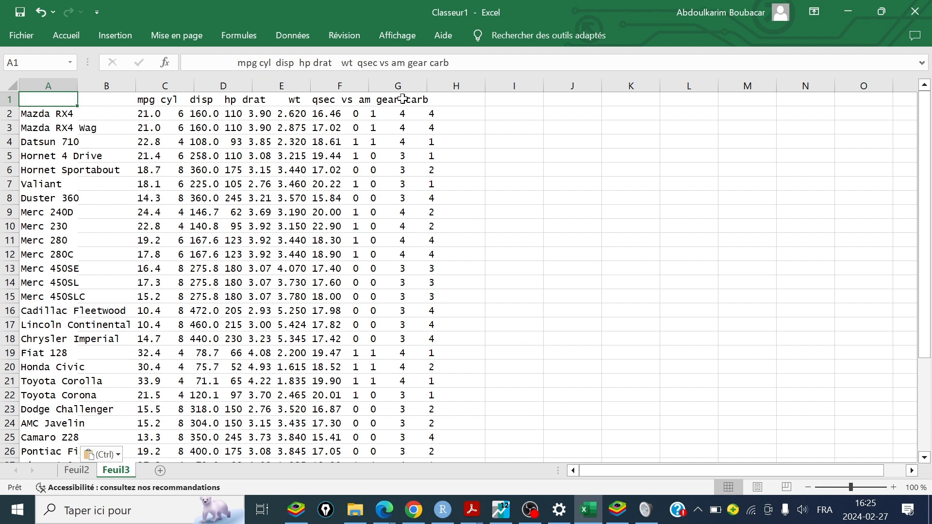
click(50, 117)
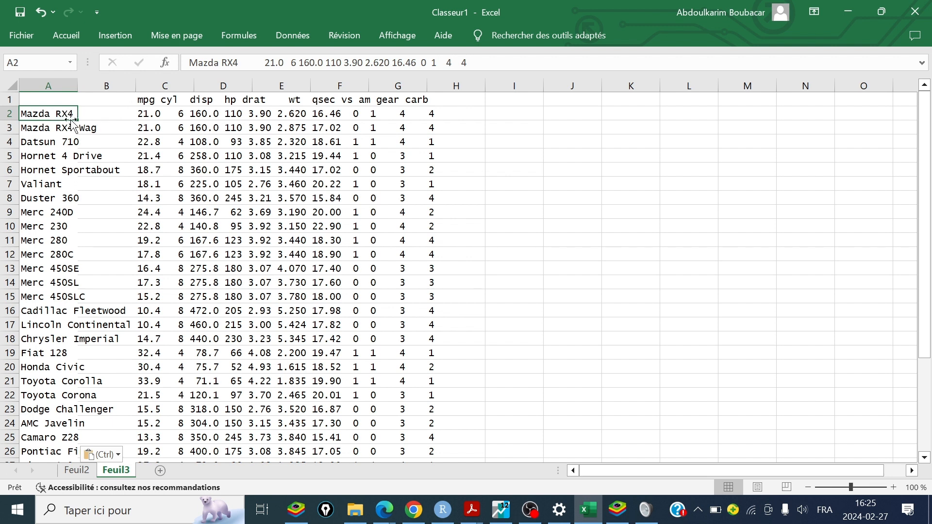
Step: Select the pasted car rows in cells A2 to A33, leaving out the header line and the trailing console prompt
key(shift+Down)
key(shift+Down)
key(shift+Down)
key(shift+Down)
key(shift+Down)
key(shift+Down)
key(shift+Down)
key(shift+Down)
key(shift+Down)
key(shift+Down)
key(shift+Down)
key(shift+Down)
key(shift+Down)
key(shift+Down)
key(shift+Down)
key(shift+Down)
key(shift+Down)
key(shift+Down)
key(shift+Down)
key(shift+Down)
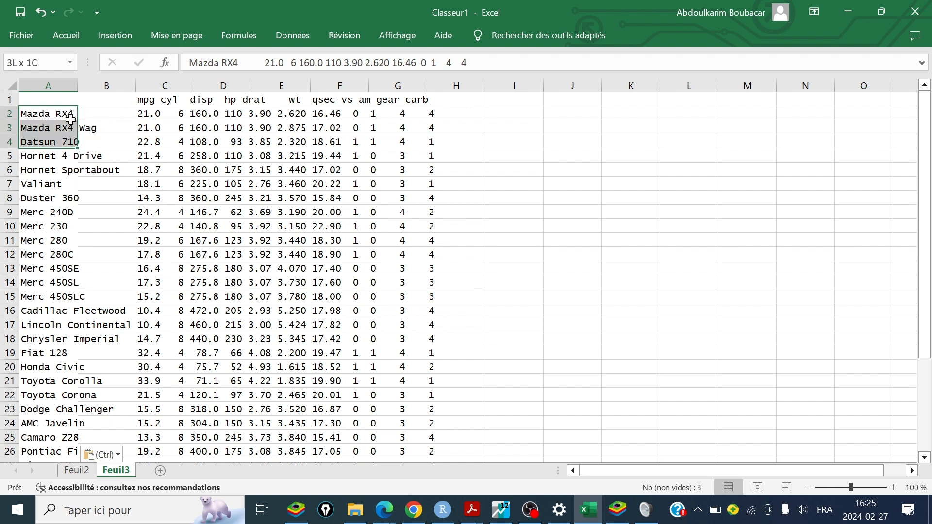
key(shift+Down)
key(shift+Down)
key(shift+Down)
key(shift+Down)
key(shift+Down)
key(shift+Down)
key(shift+Down)
key(shift+Down)
key(shift+Down)
key(shift+Down)
key(shift+Down)
key(shift+Down)
key(shift+Down)
key(shift+Down)
key(shift+Down)
key(shift+Down)
key(shift+Down)
key(shift+Down)
key(shift+Down)
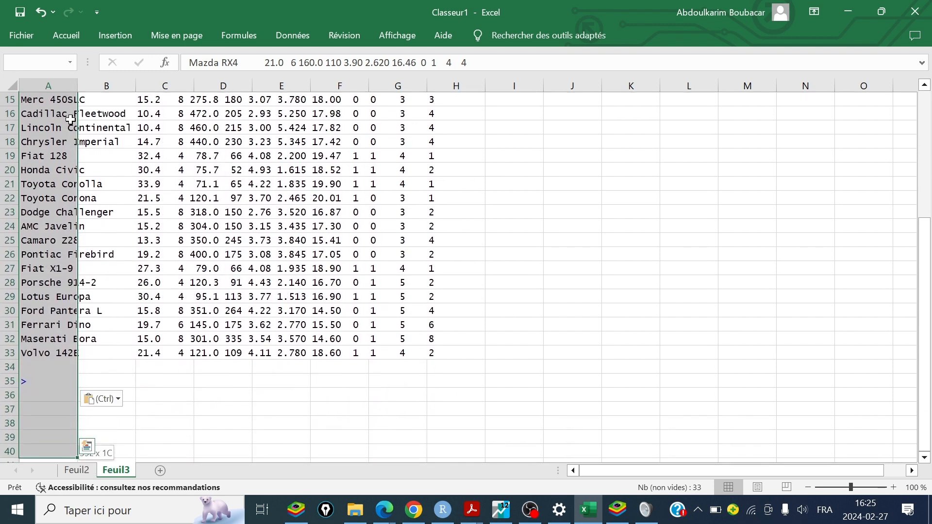
key(shift+Up)
key(shift+Up)
key(shift+Up)
key(shift+Up)
key(shift+Up)
key(shift+Up)
key(shift+Up)
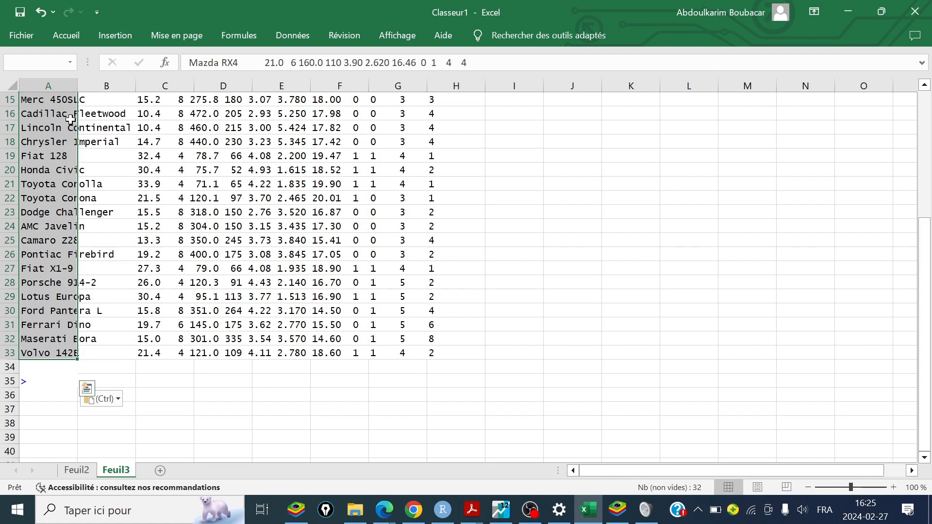
Step: Convert the selected text to separate columns as fixed width, using the suggested column breaks, Standard format and destination $A$2
click(289, 35)
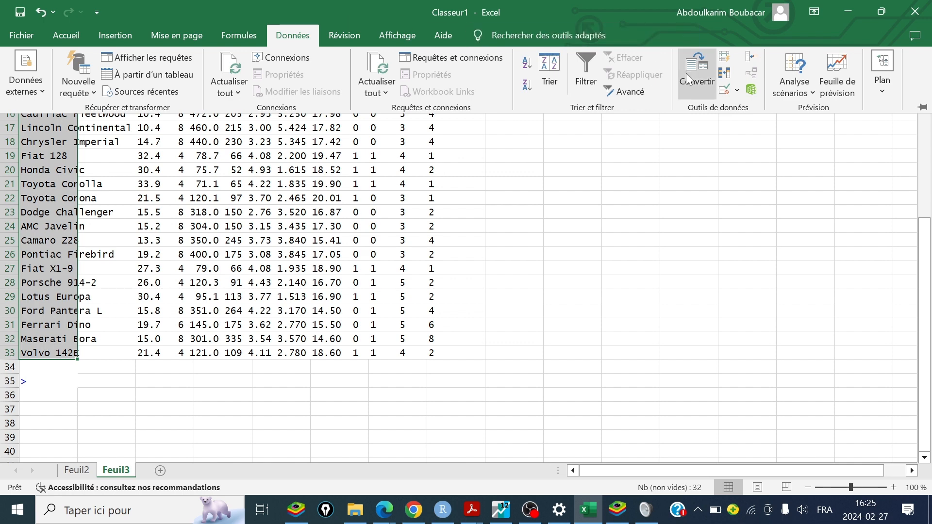
click(694, 74)
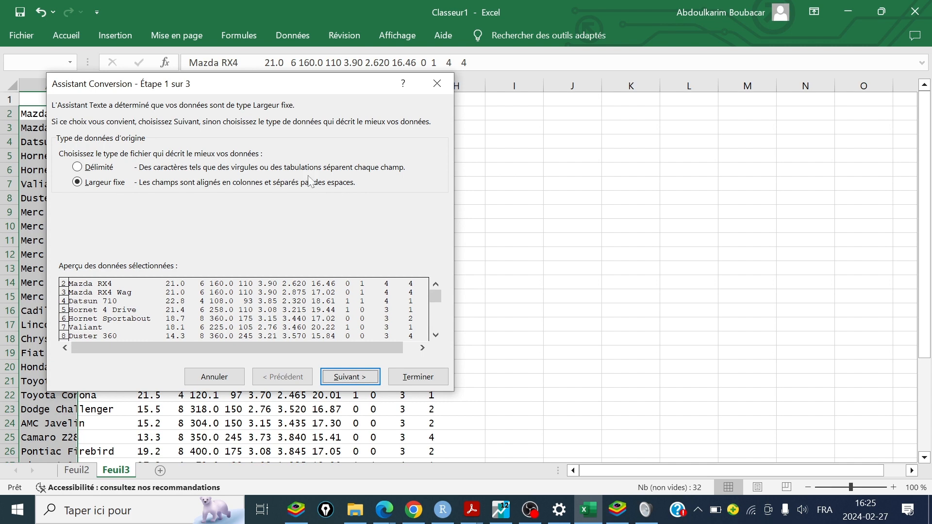
drag(255, 84, 525, 92)
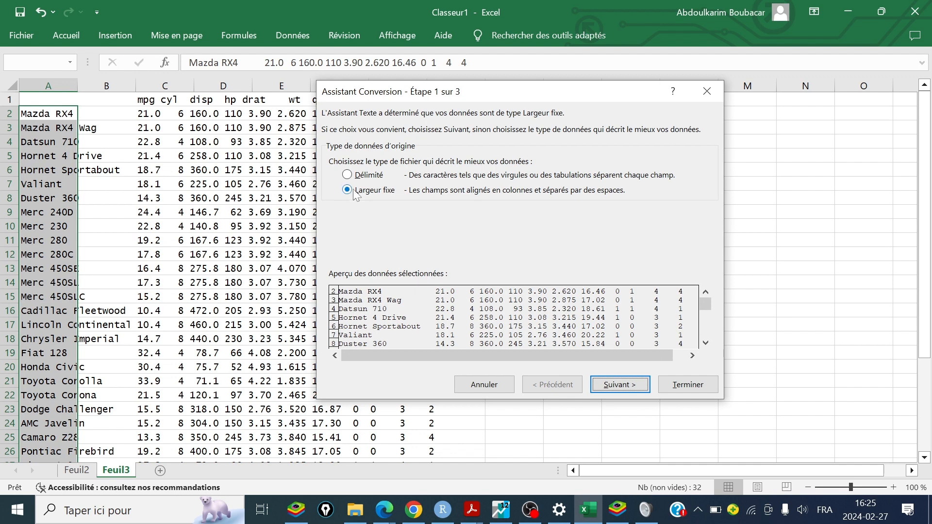
click(613, 389)
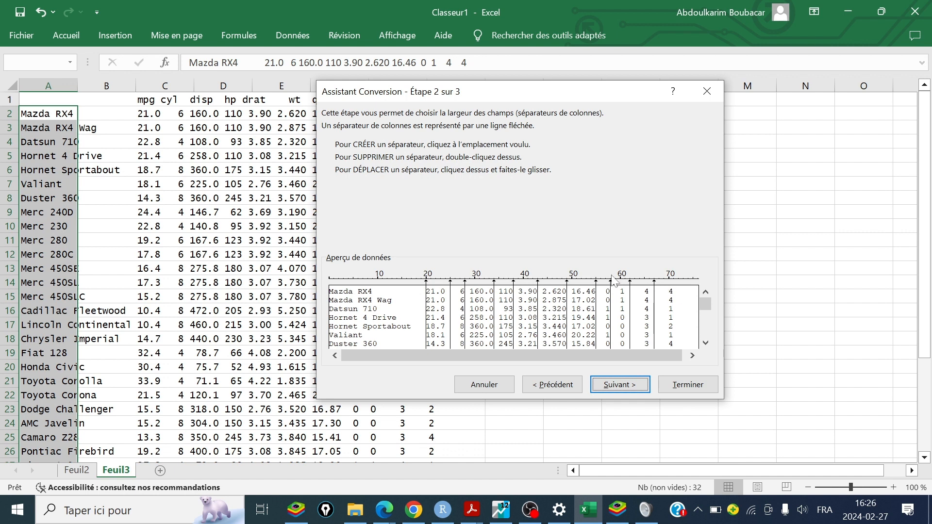
click(408, 291)
double_click(408, 296)
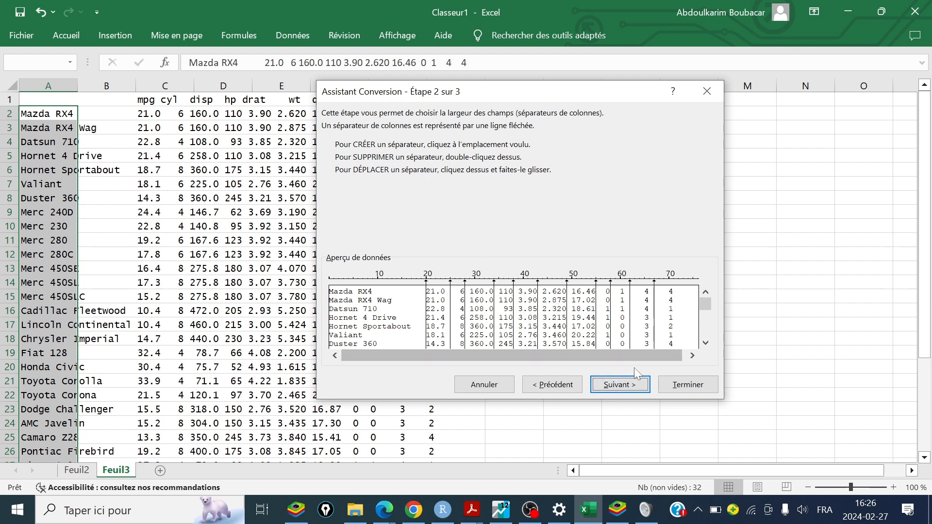
click(619, 384)
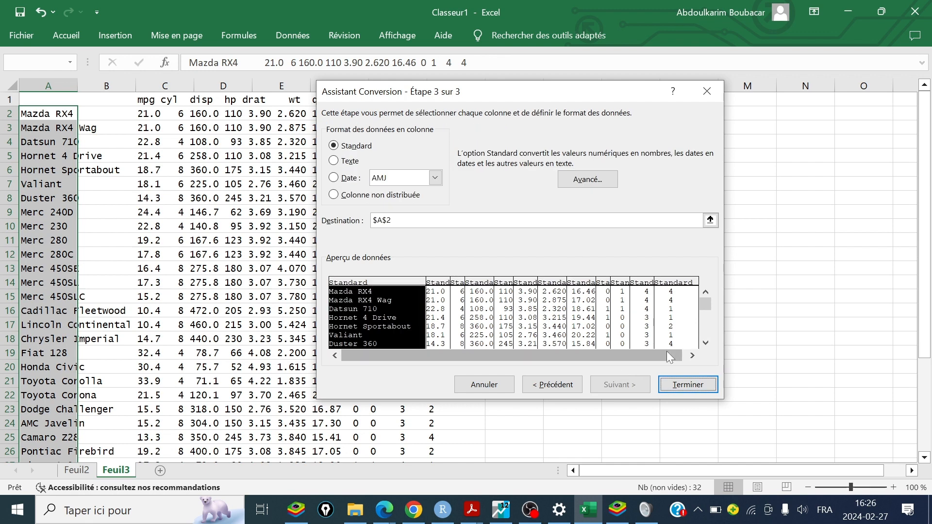
click(685, 384)
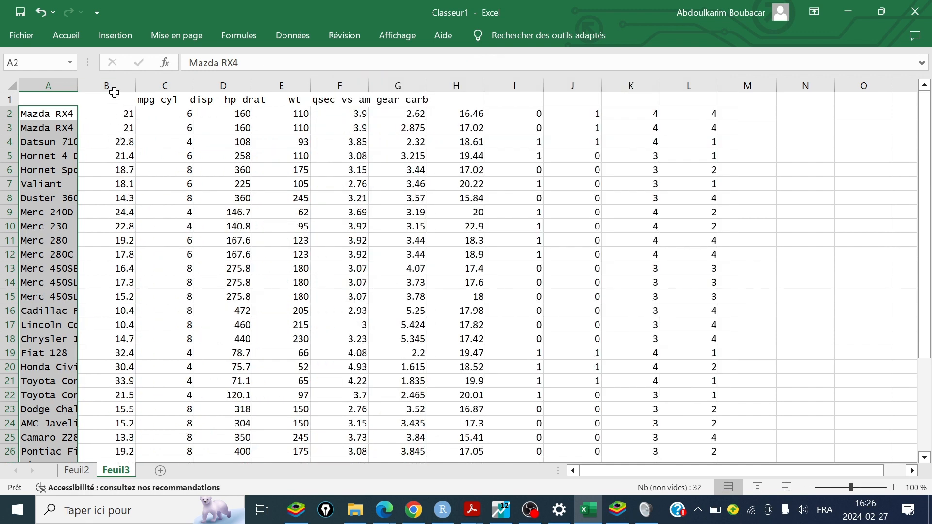
Step: Check cells B2 to B4 to see whether each one holds a single separated value
click(114, 92)
click(114, 114)
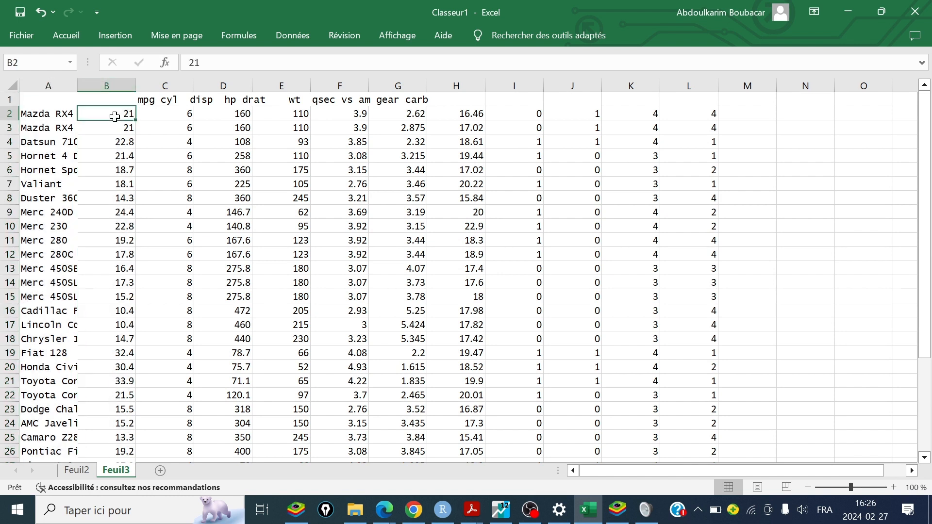
click(114, 127)
click(115, 144)
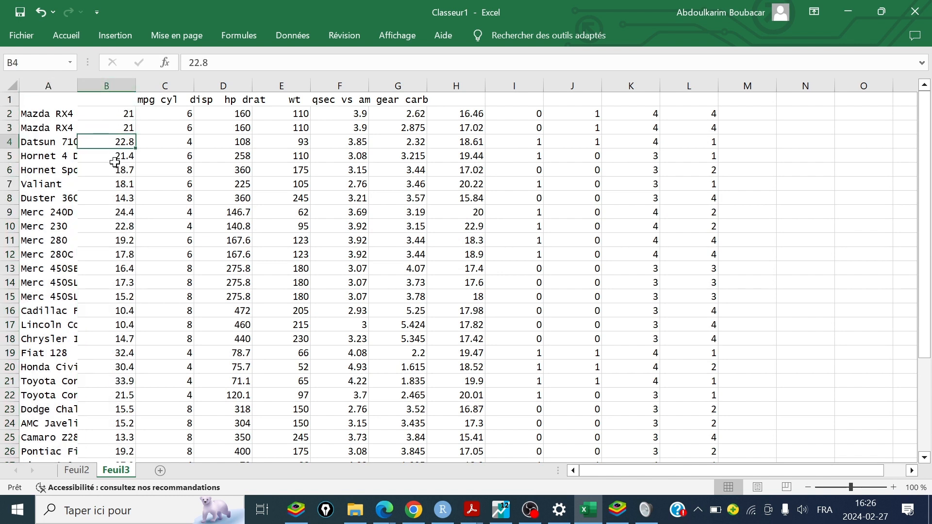
Step: Split the header text in A1 into separate columns as fixed width, using the suggested column breaks and default format
click(53, 102)
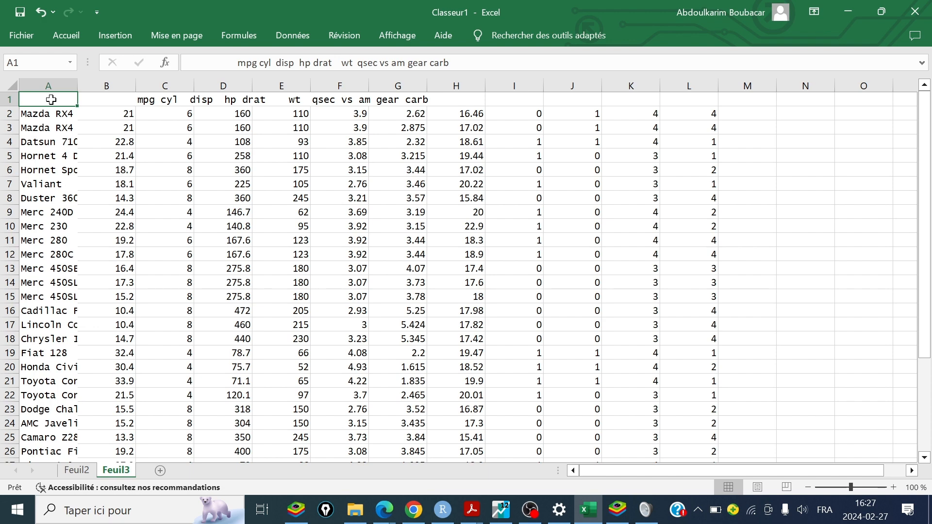
click(293, 38)
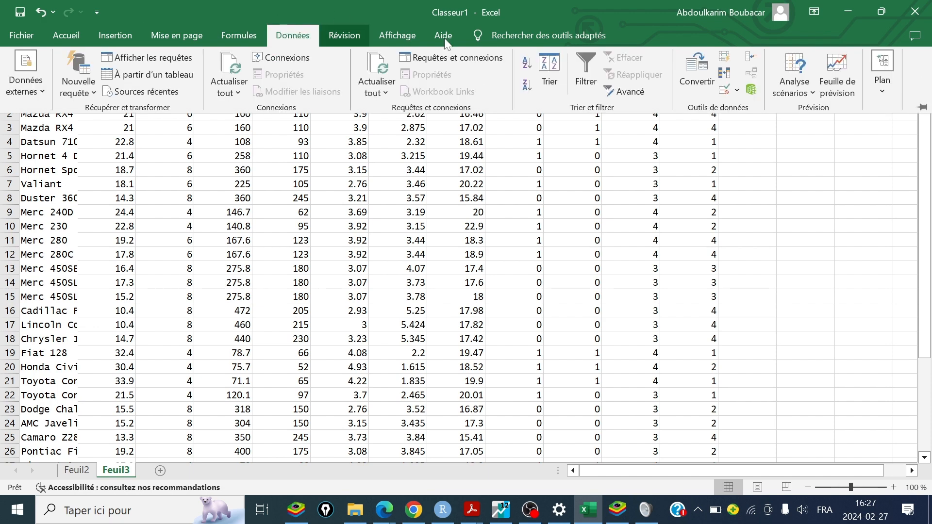
click(696, 69)
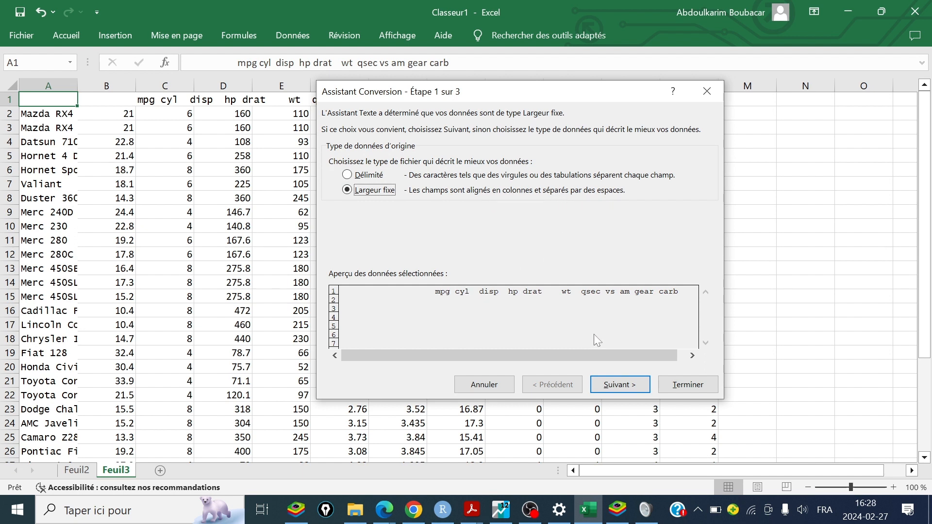
click(616, 386)
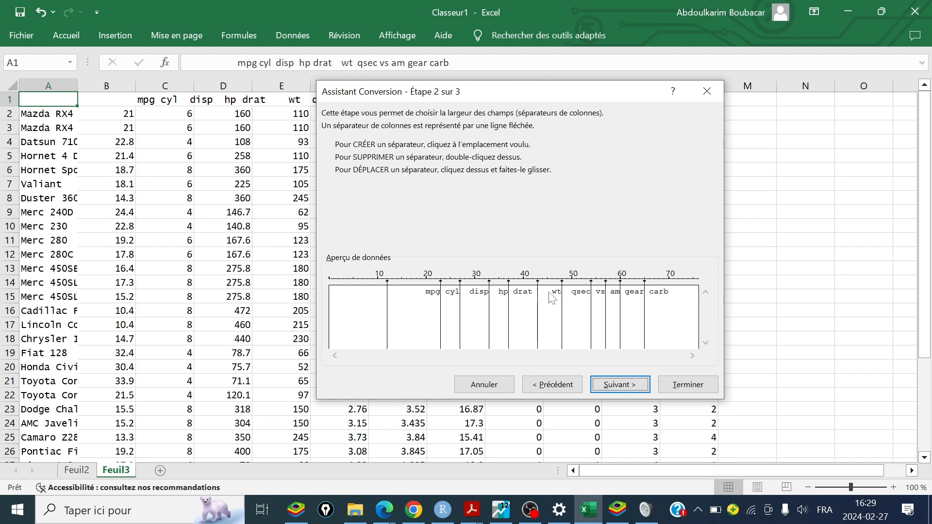
click(615, 385)
click(676, 386)
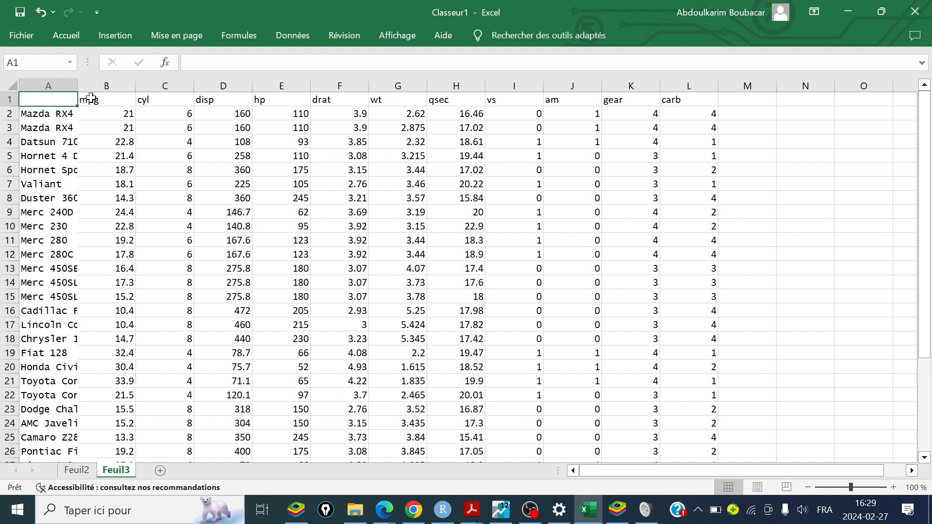
Step: Inspect columns B to E to verify that the mpg, cyl, disp and hp headers line up with their values
click(91, 98)
click(108, 85)
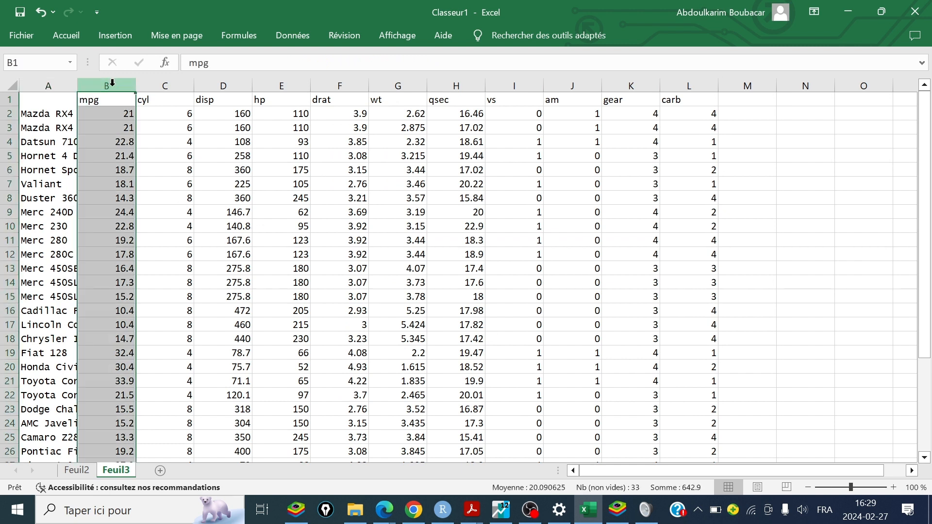
click(57, 98)
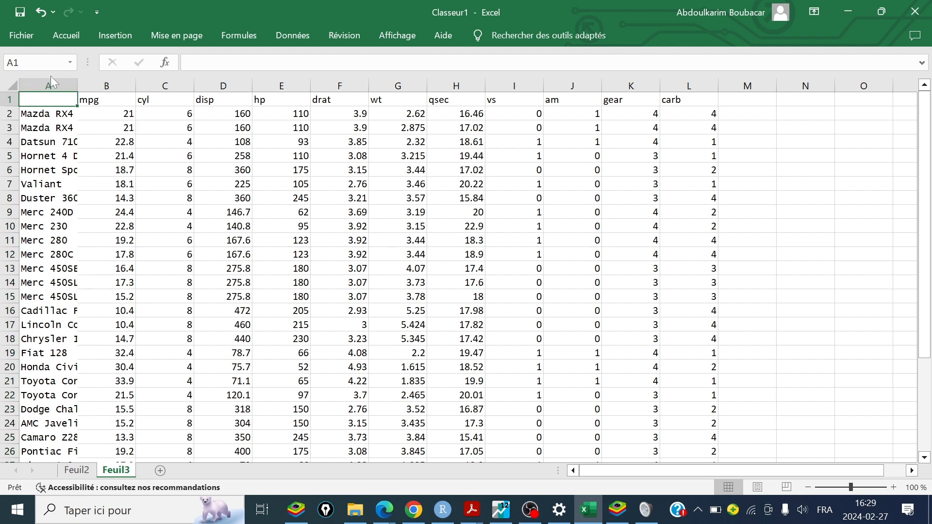
click(107, 85)
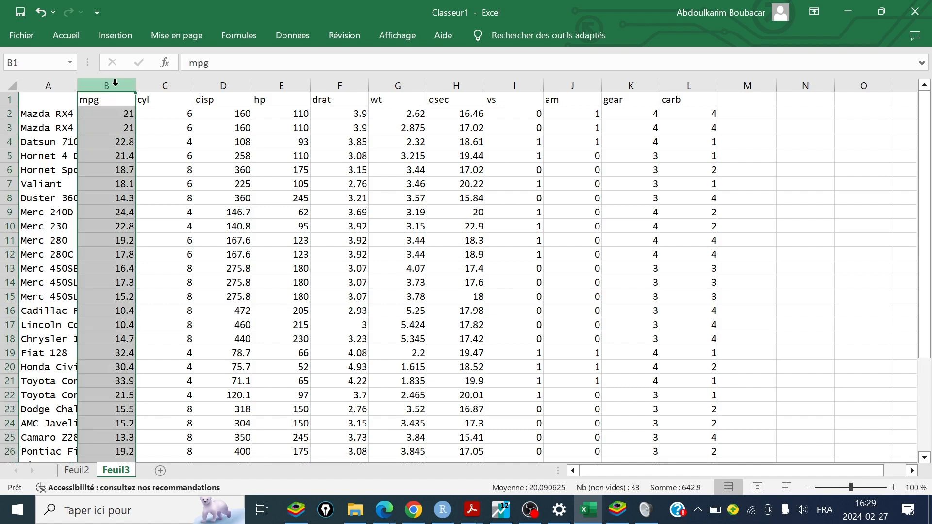
click(159, 84)
click(217, 87)
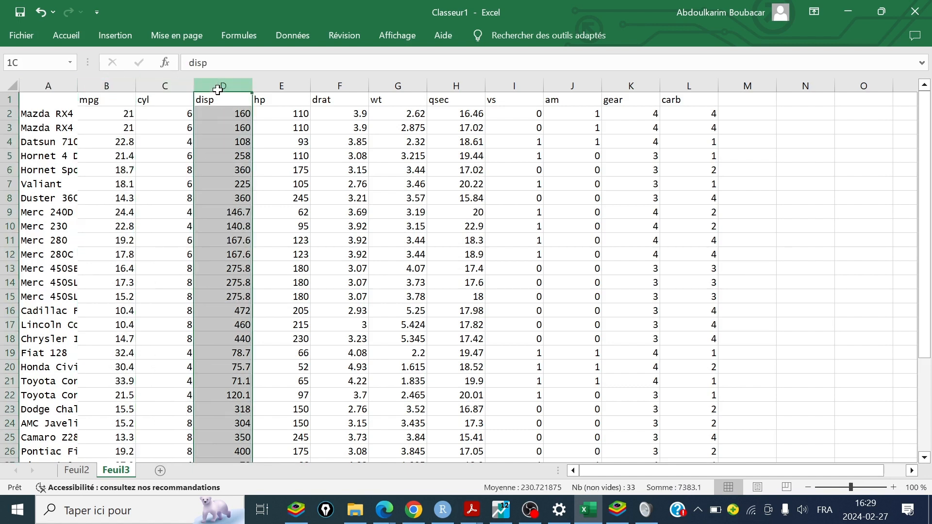
click(263, 86)
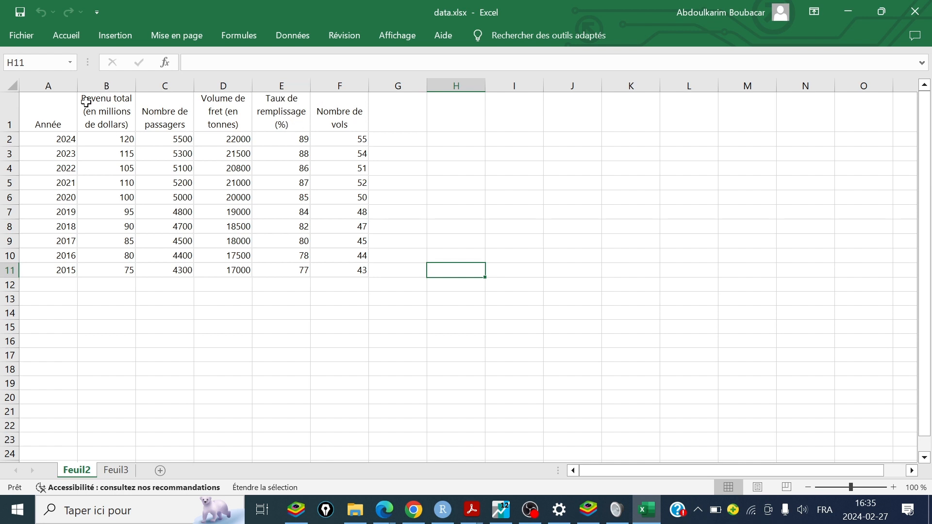
Step: Copy the 2015 row, A11 to H11, on Feuil2 of data.xlsx and paste it starting at I3
click(48, 142)
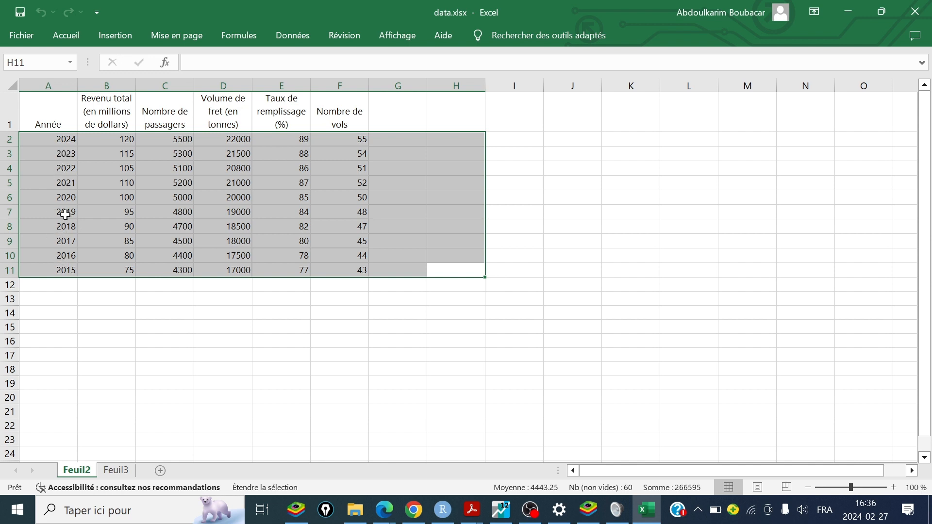
click(64, 274)
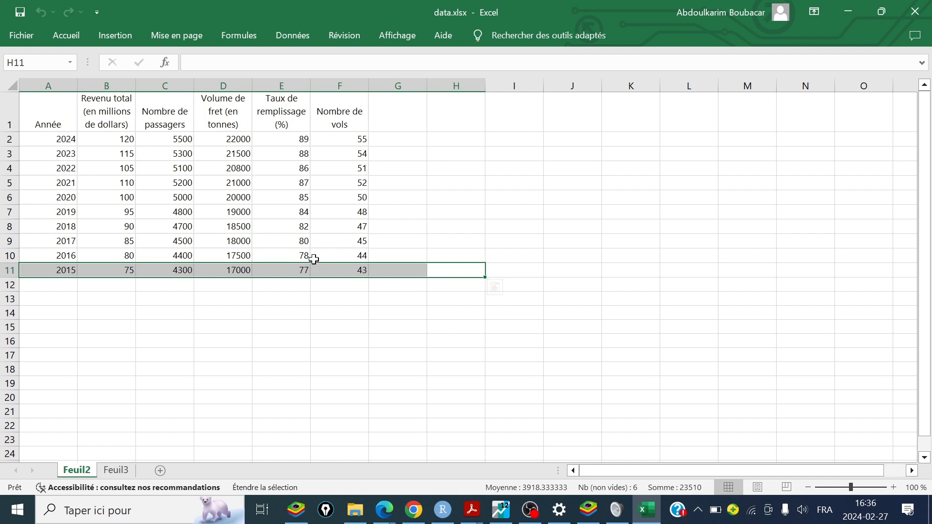
key(ctrl+c)
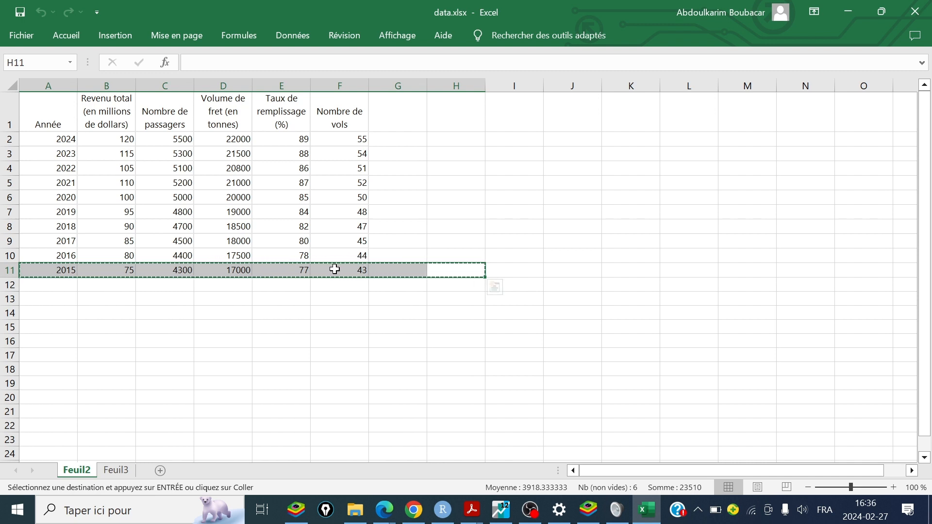
click(504, 161)
key(ctrl+v)
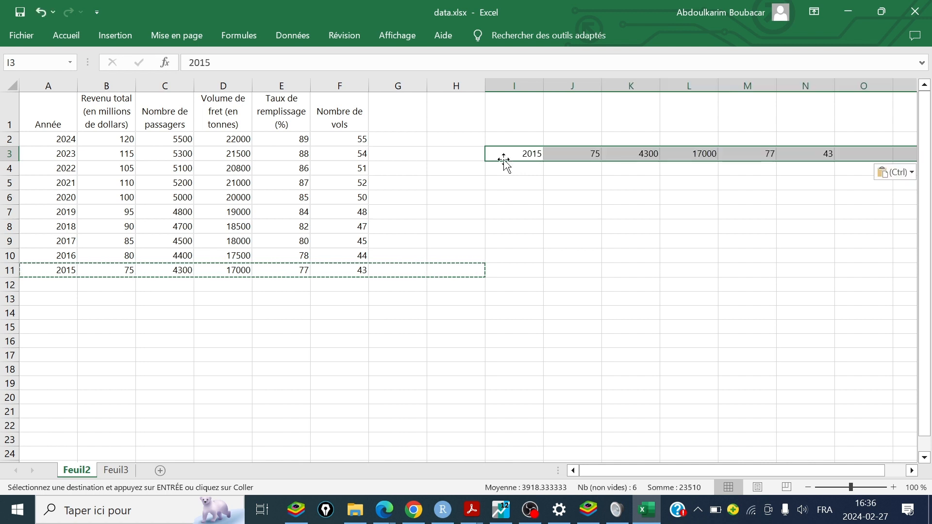
Step: Copy the 2016 row, A10 to G10, and paste it starting at I4, directly below the copied 2015 row
click(80, 256)
click(34, 255)
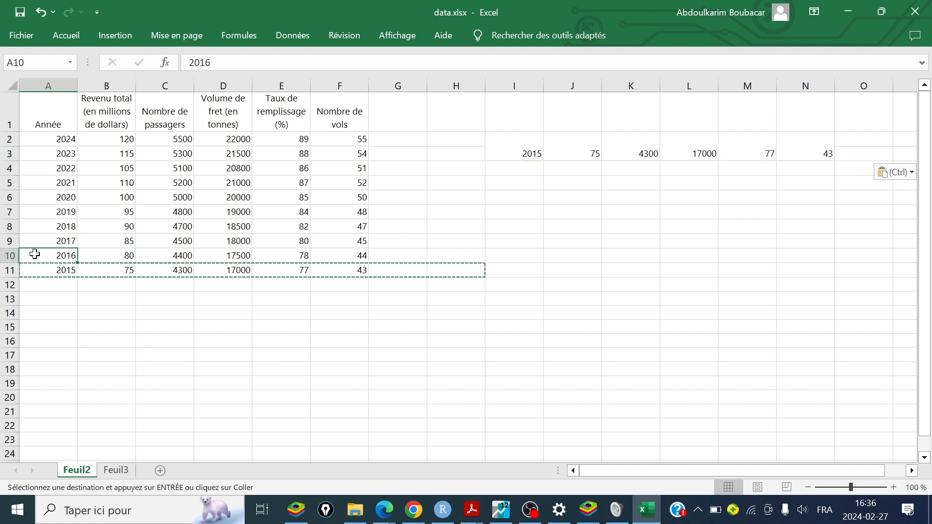
drag(35, 255, 412, 255)
key(ctrl+c)
click(537, 178)
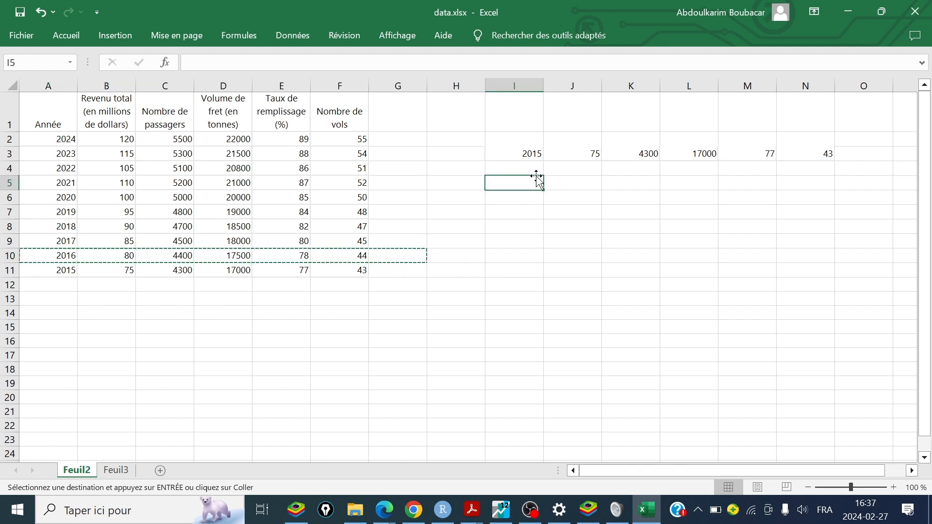
click(537, 171)
key(ctrl+v)
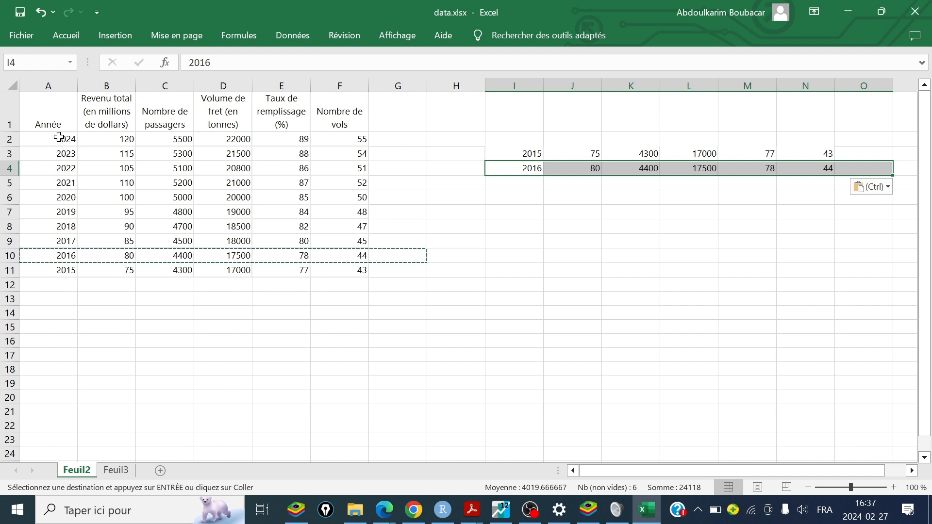
Step: Sort the table A1 to F11, which has headers, by Année on cell values from smallest to largest
click(50, 100)
drag(35, 108, 343, 264)
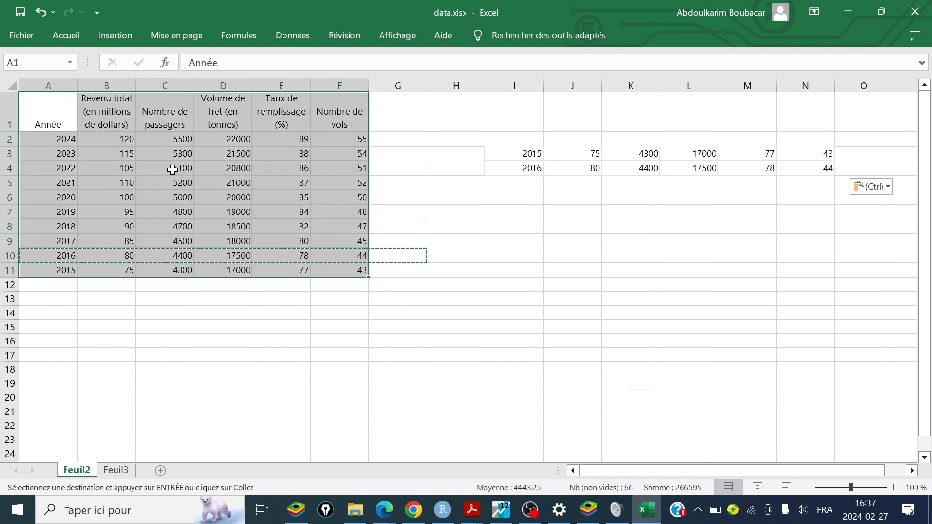
click(294, 34)
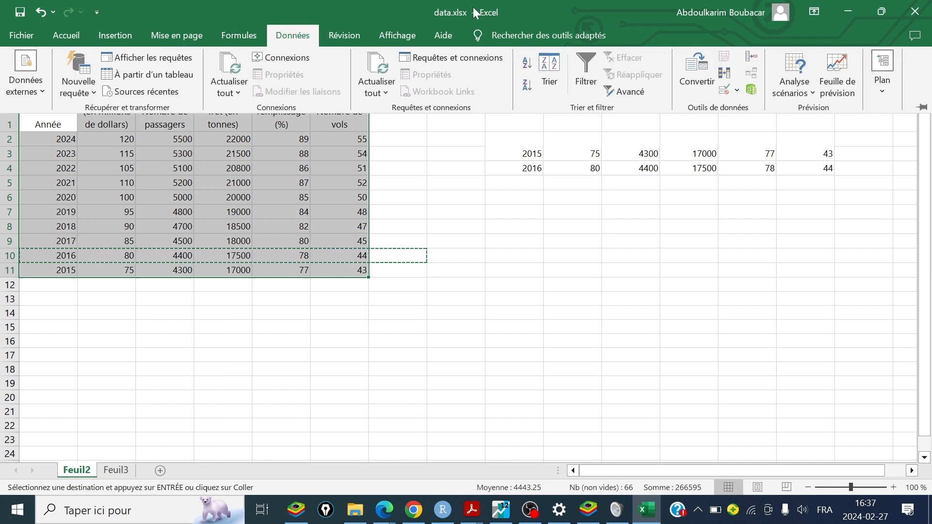
click(548, 68)
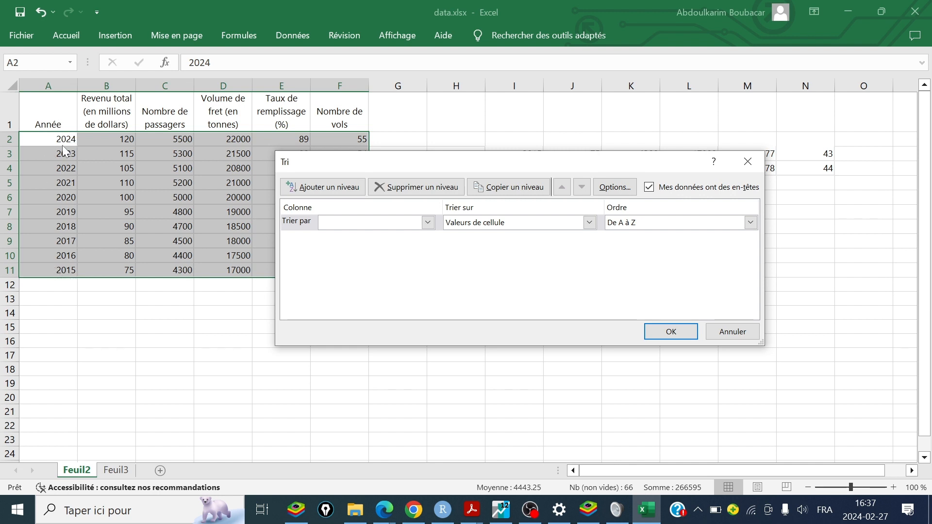
click(427, 223)
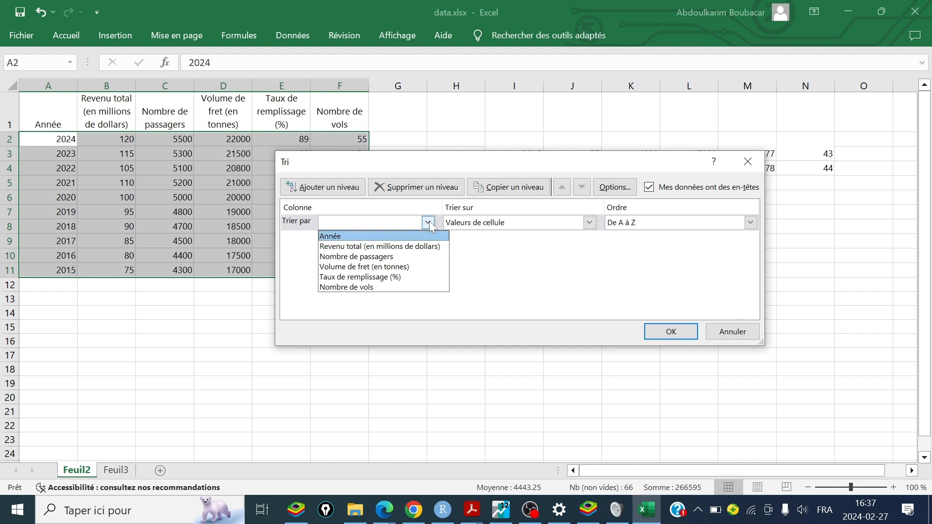
click(427, 223)
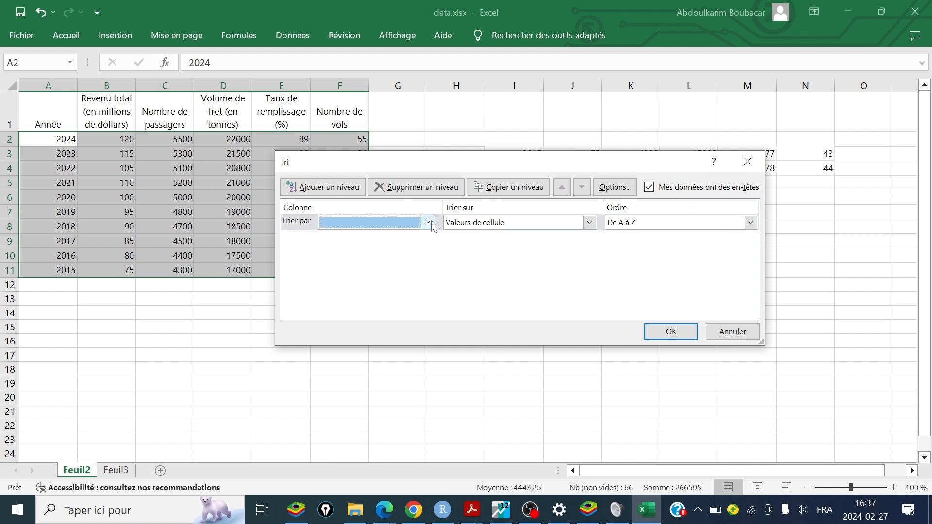
click(428, 222)
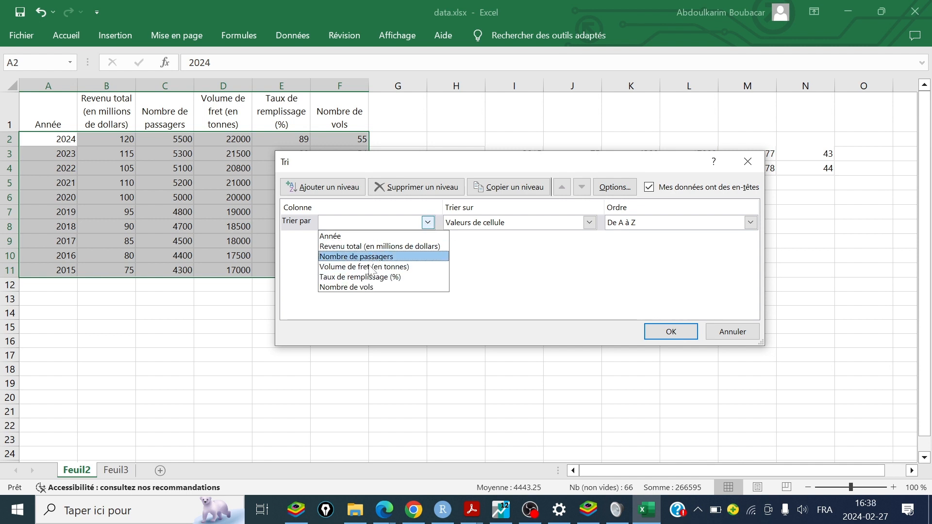
click(350, 237)
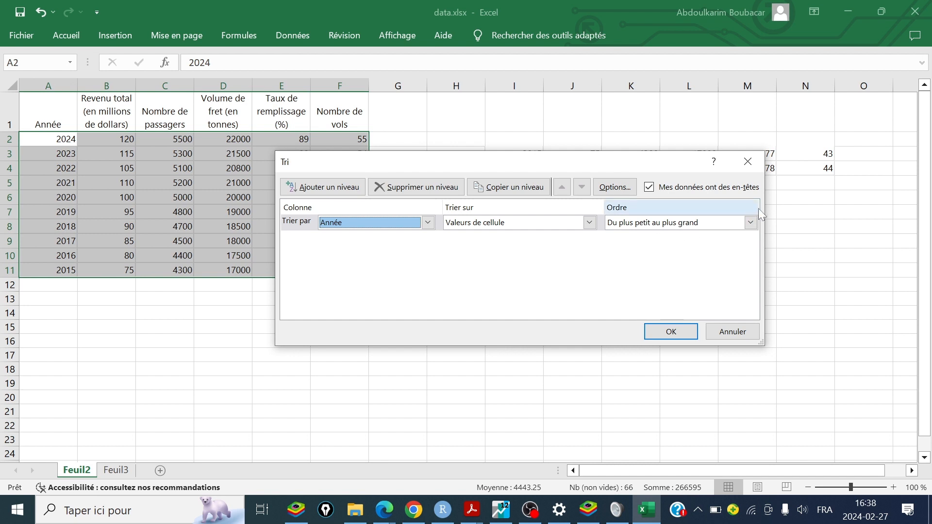
click(753, 222)
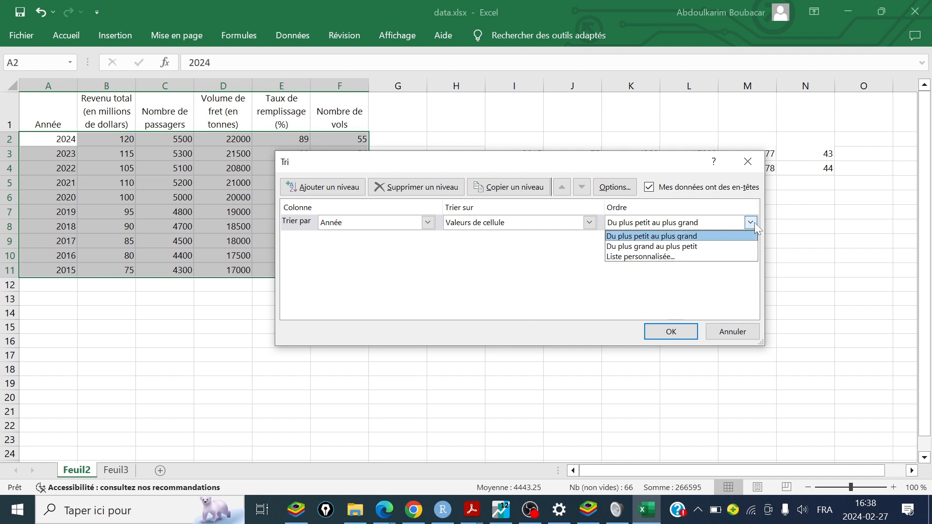
click(712, 238)
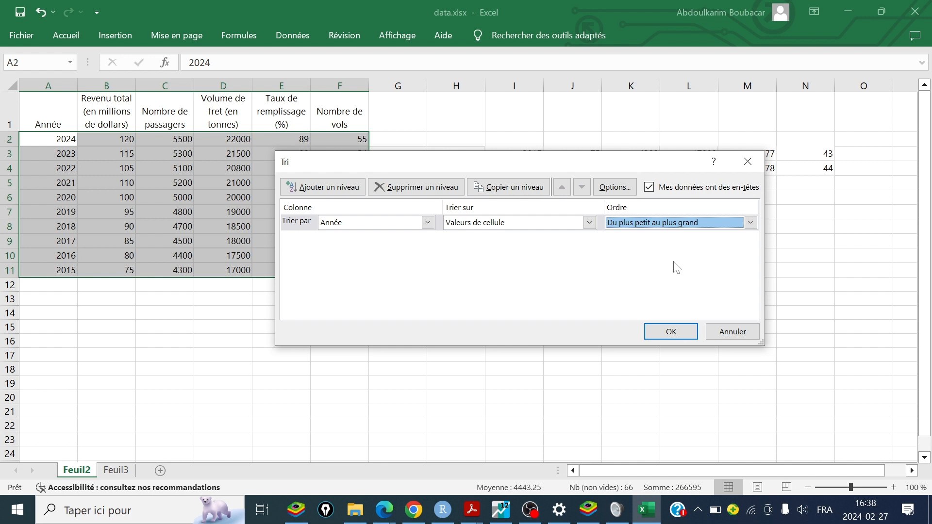
click(672, 332)
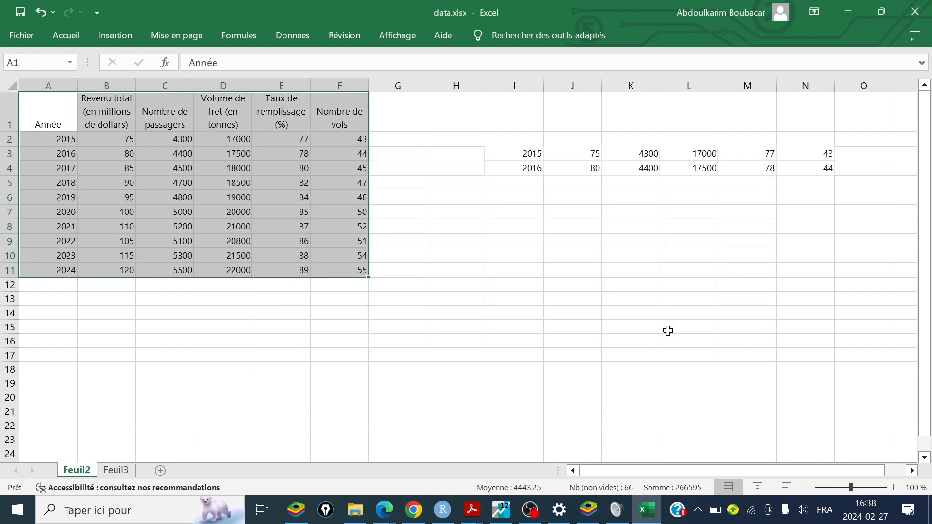
click(51, 141)
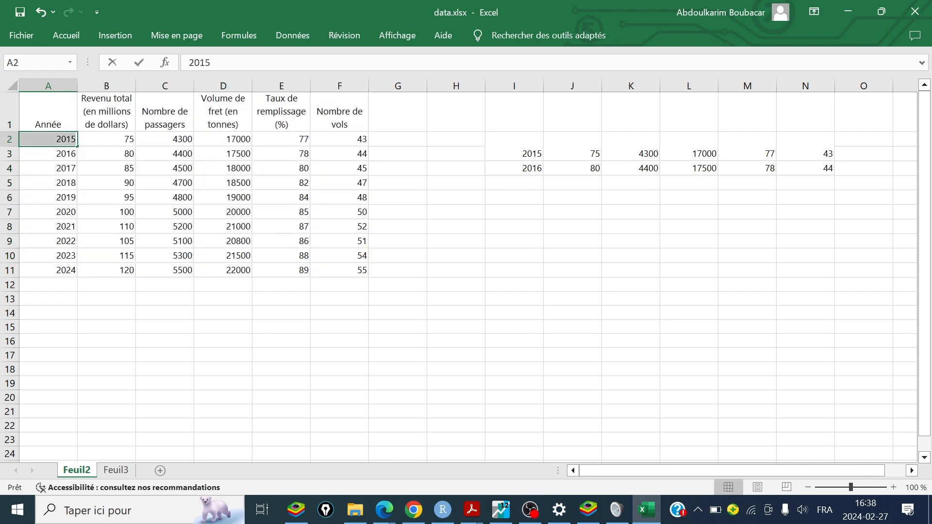
key(ctrl+z)
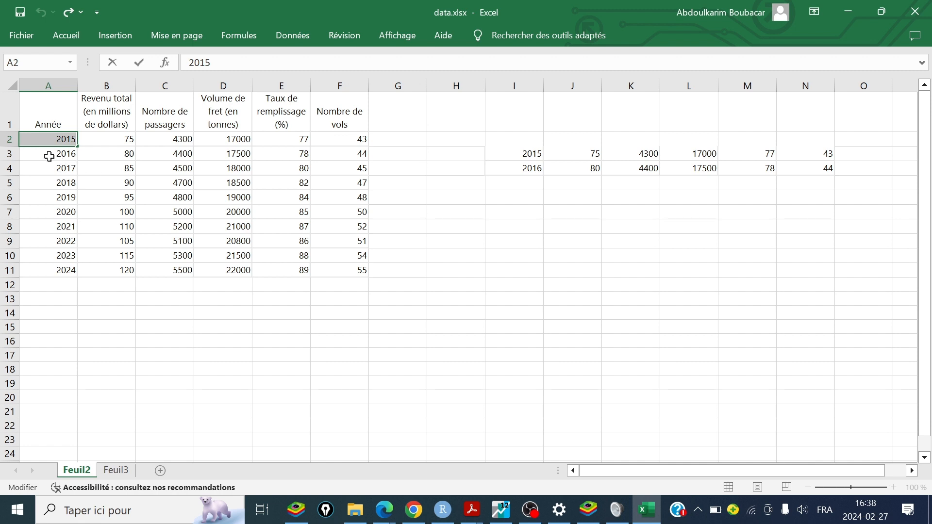
drag(46, 156, 165, 170)
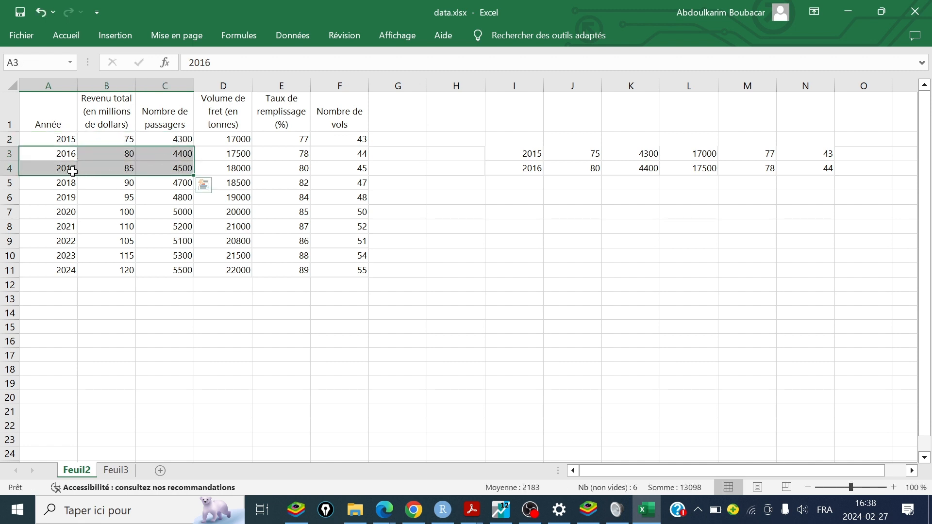
click(65, 265)
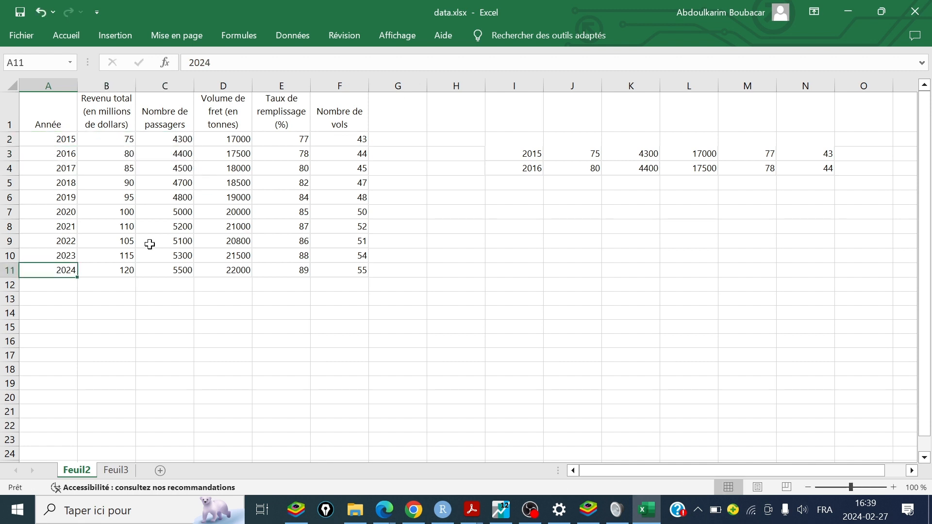